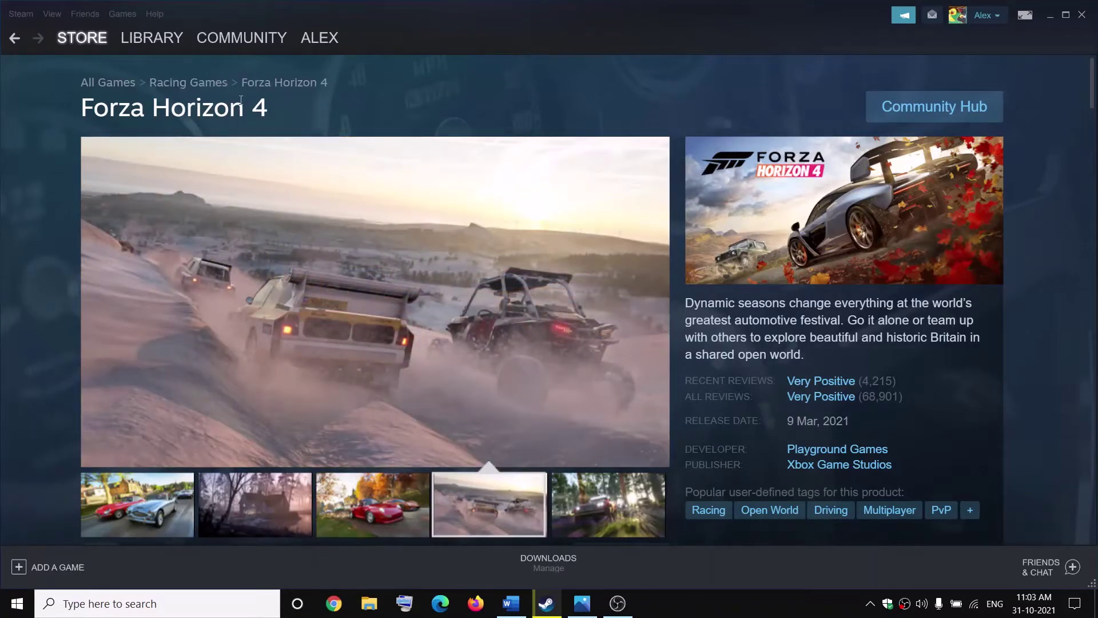
Reselect Step 1's instruction in the fix-steps document, then hide it to return to Steam
click(510, 603)
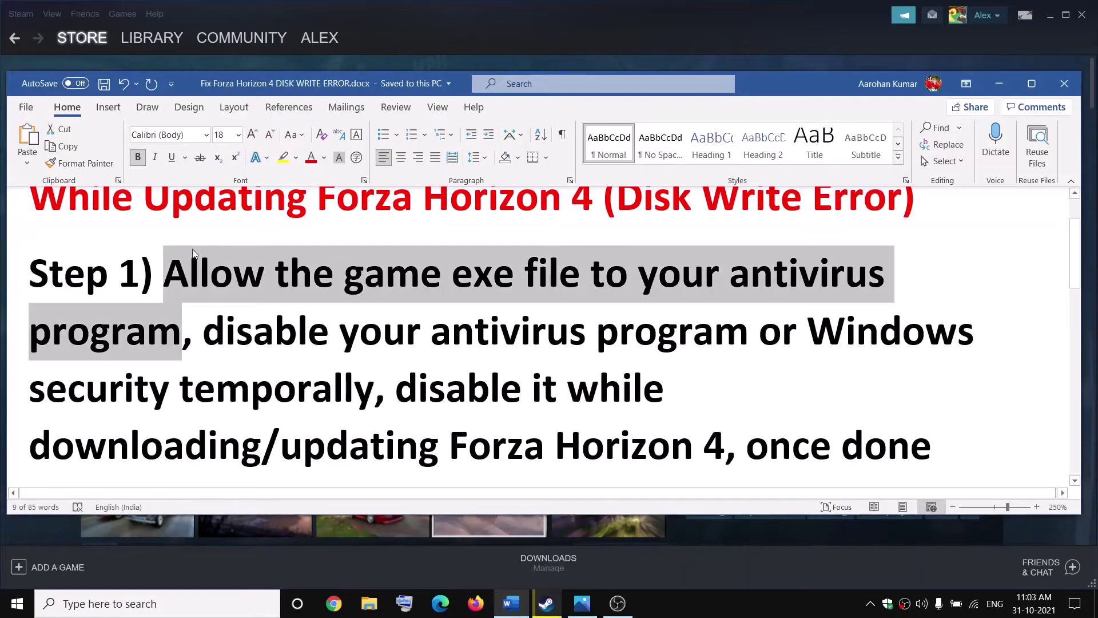
click(183, 331)
drag(182, 332, 166, 280)
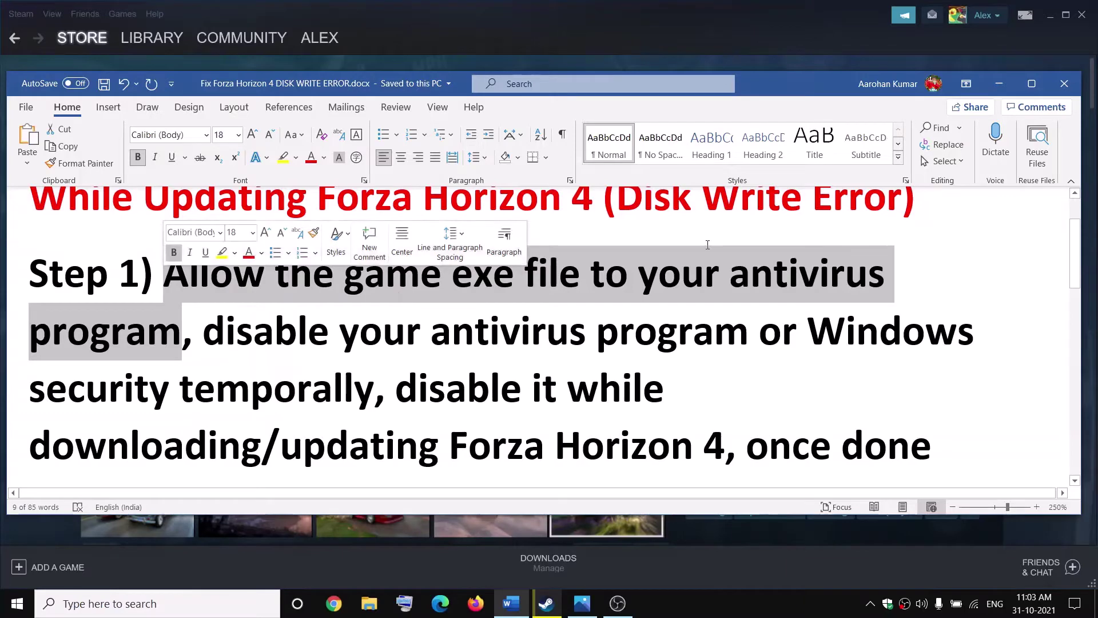
click(999, 84)
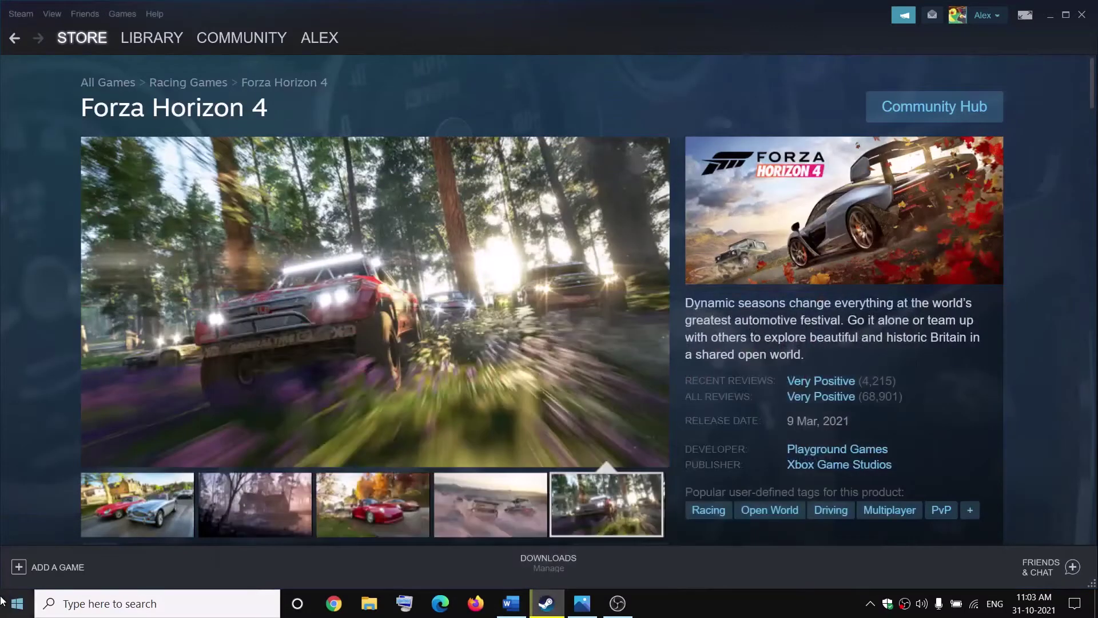
Go through Settings' Update & Security to Windows Security's Virus & threat protection page
click(16, 604)
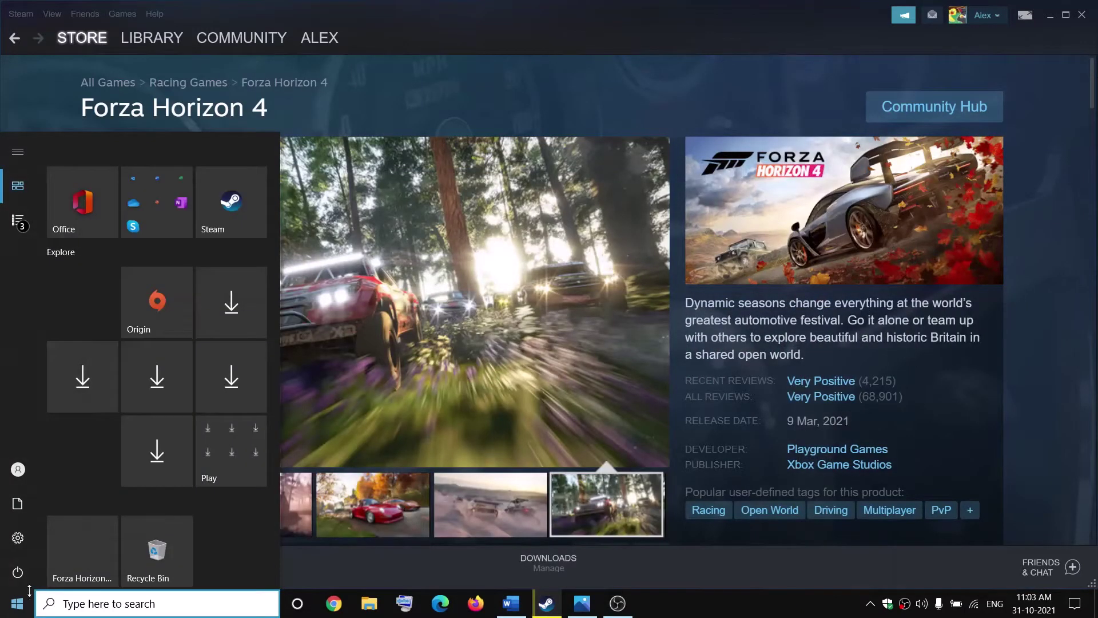
click(50, 543)
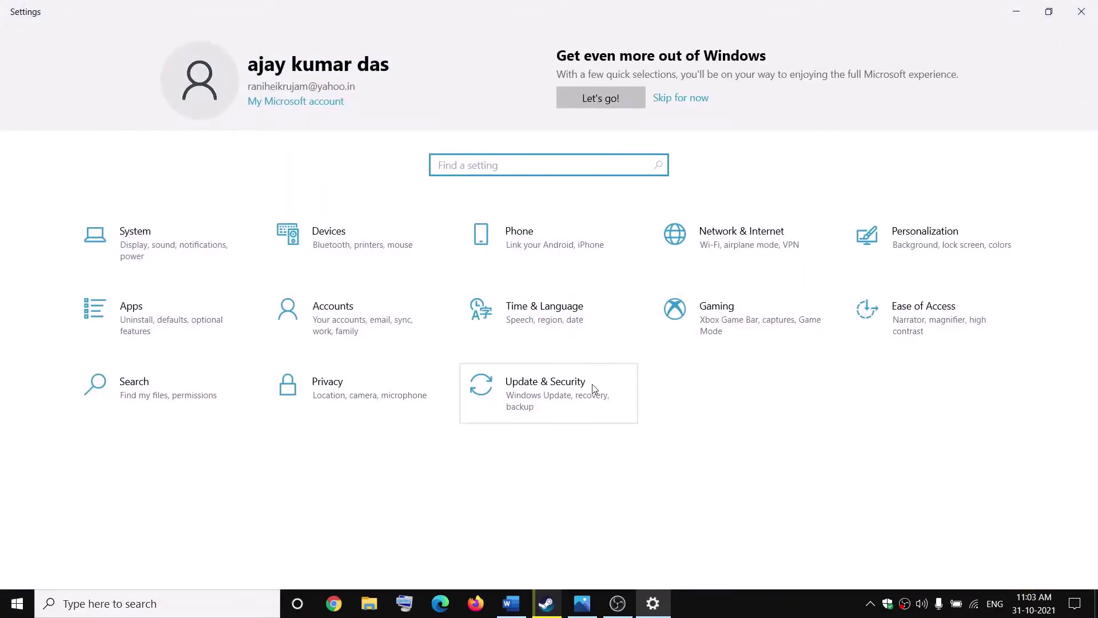
click(562, 394)
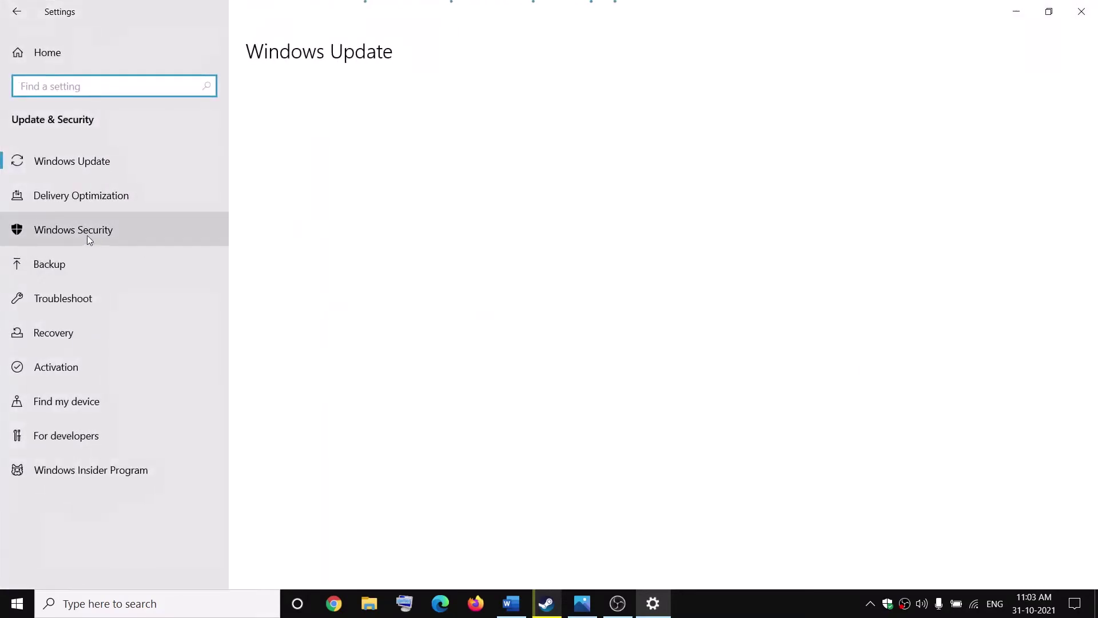
click(129, 232)
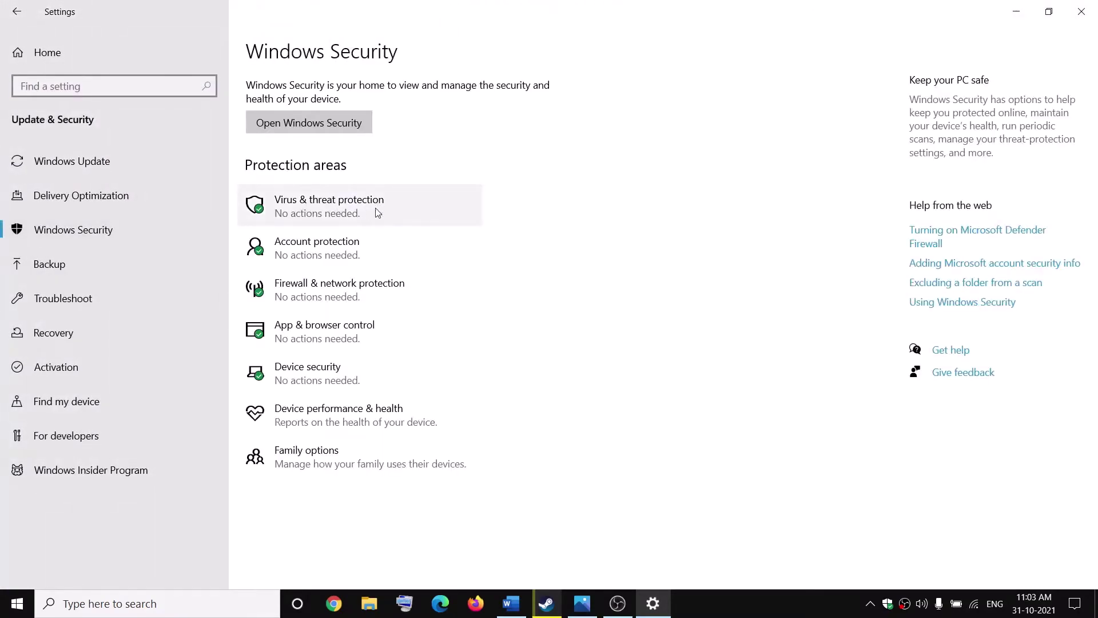
click(347, 216)
From Manage ransomware protection, add an allowed app for Controlled folder access via Browse all apps
scroll(363, 392, down, 3)
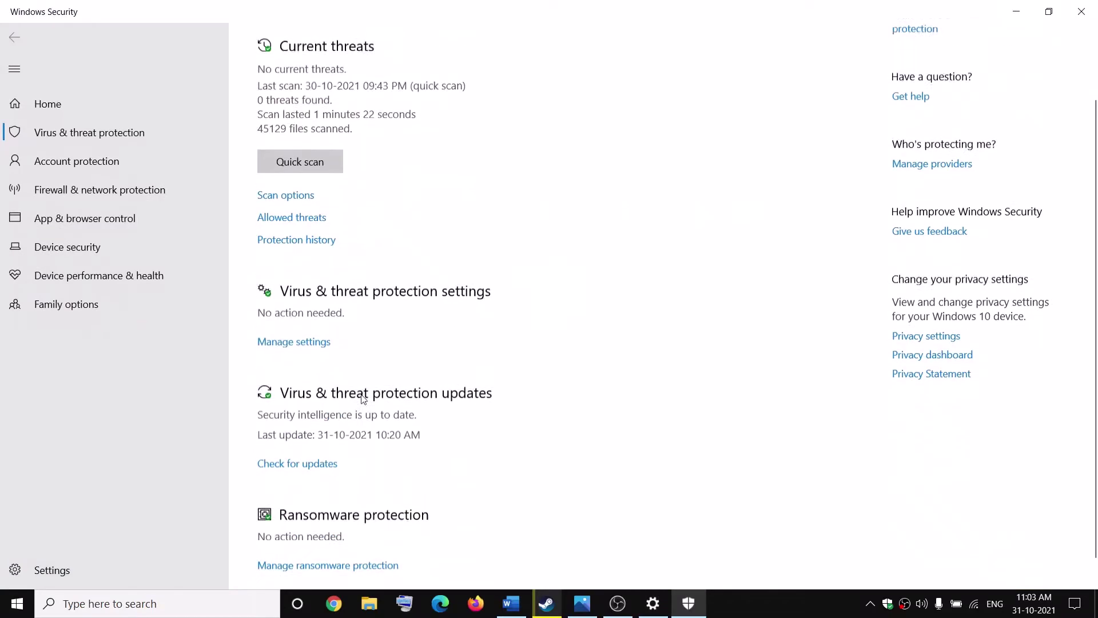
click(301, 547)
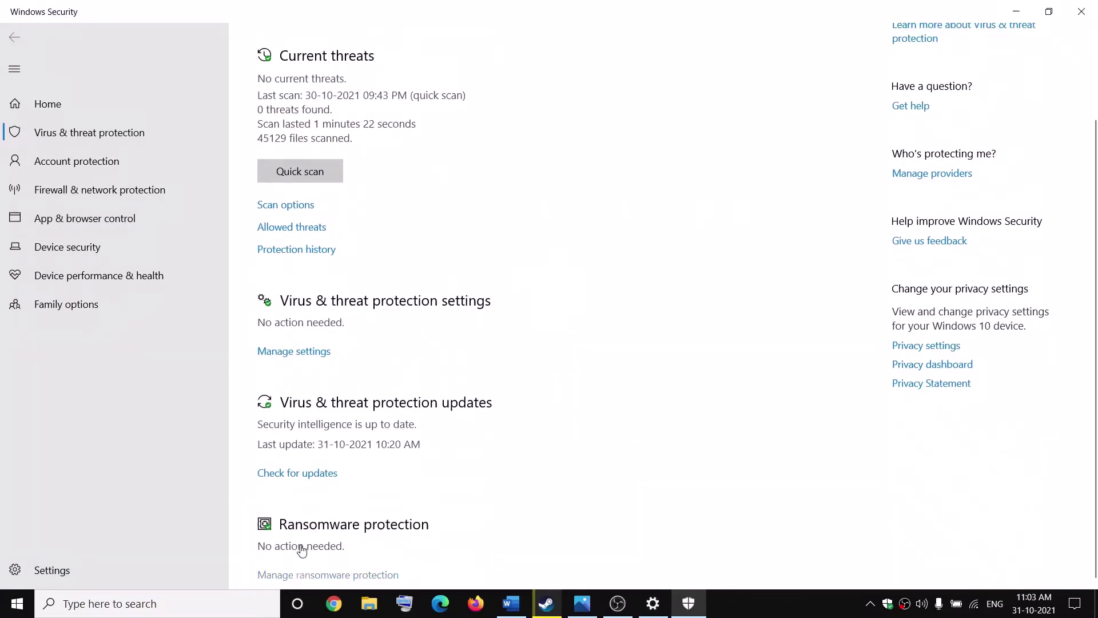
click(323, 294)
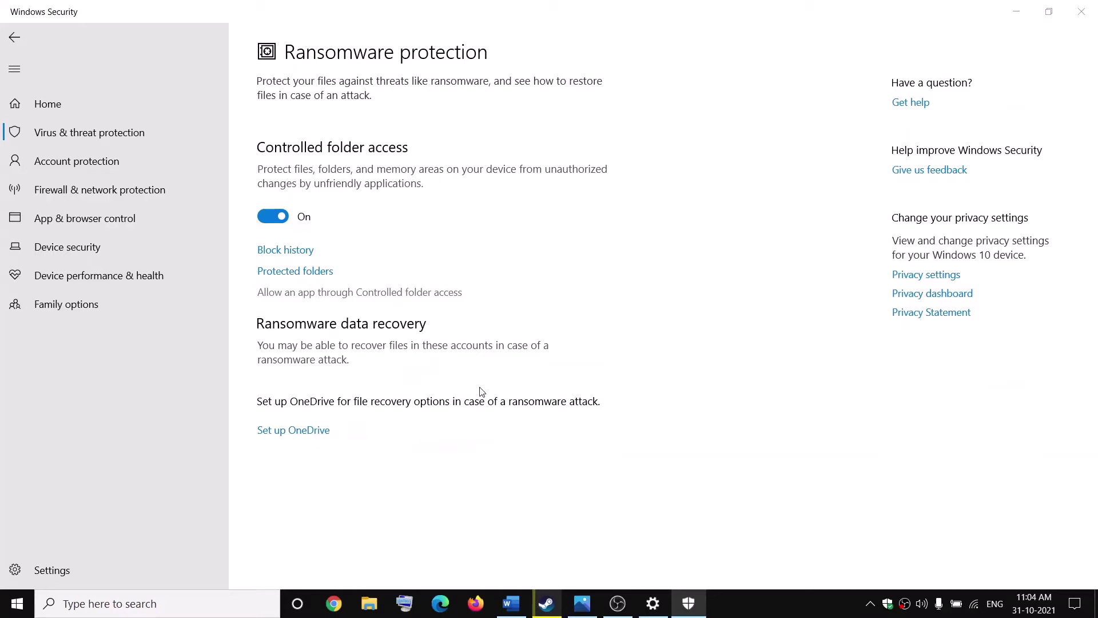
click(339, 85)
click(332, 143)
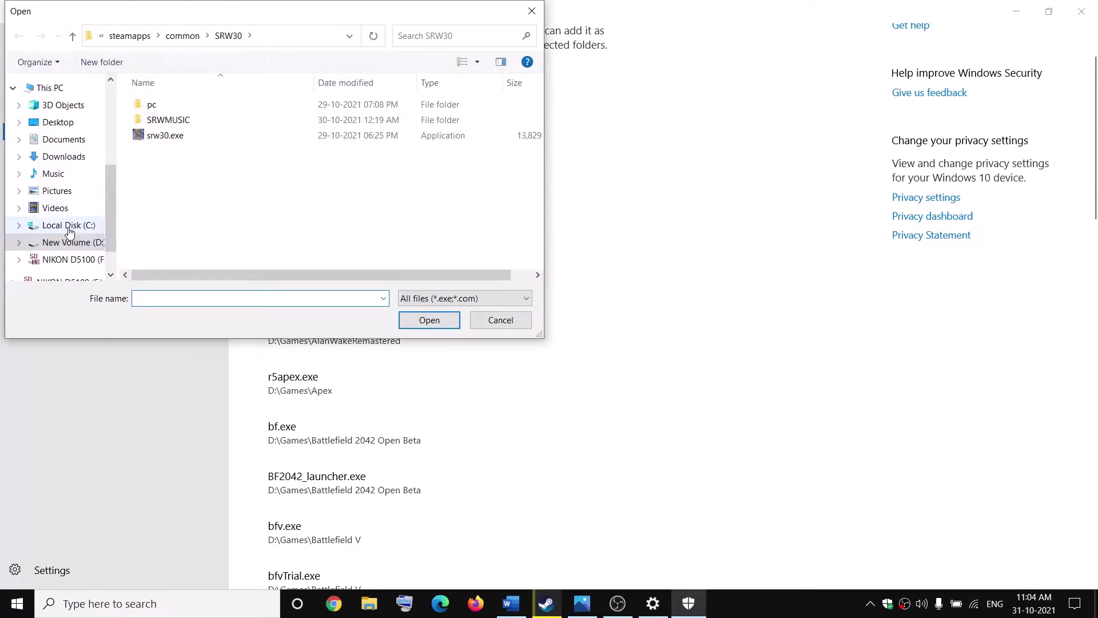
Browse C:\Program Files (x86)\Steam\steamapps\common, then cancel without adding an app
click(68, 228)
scroll(191, 206, down, 3)
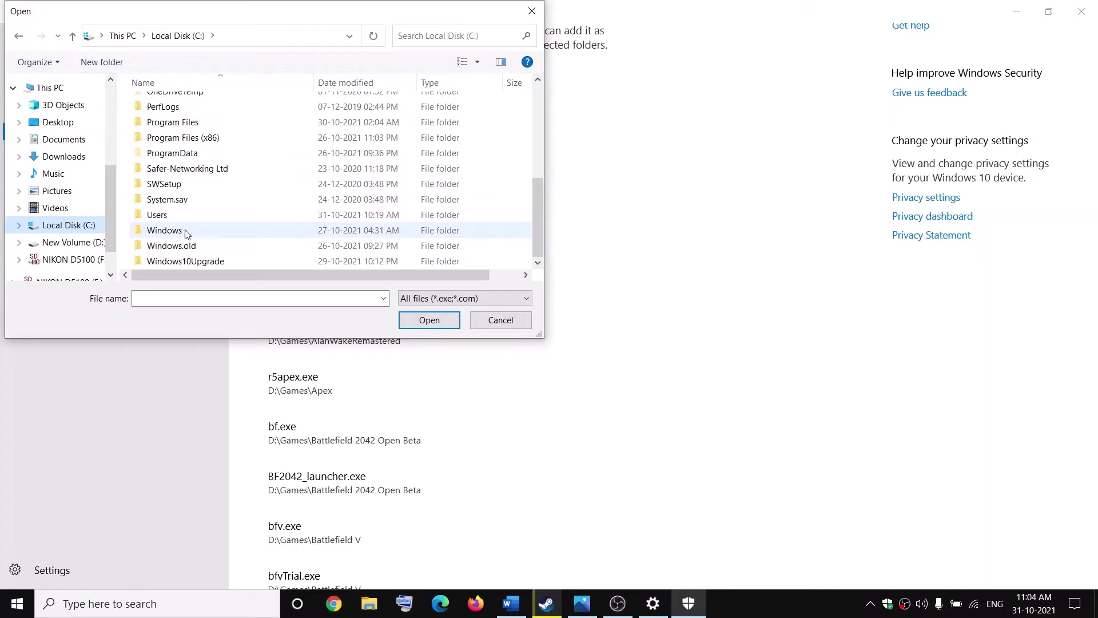
scroll(186, 232, up, 1)
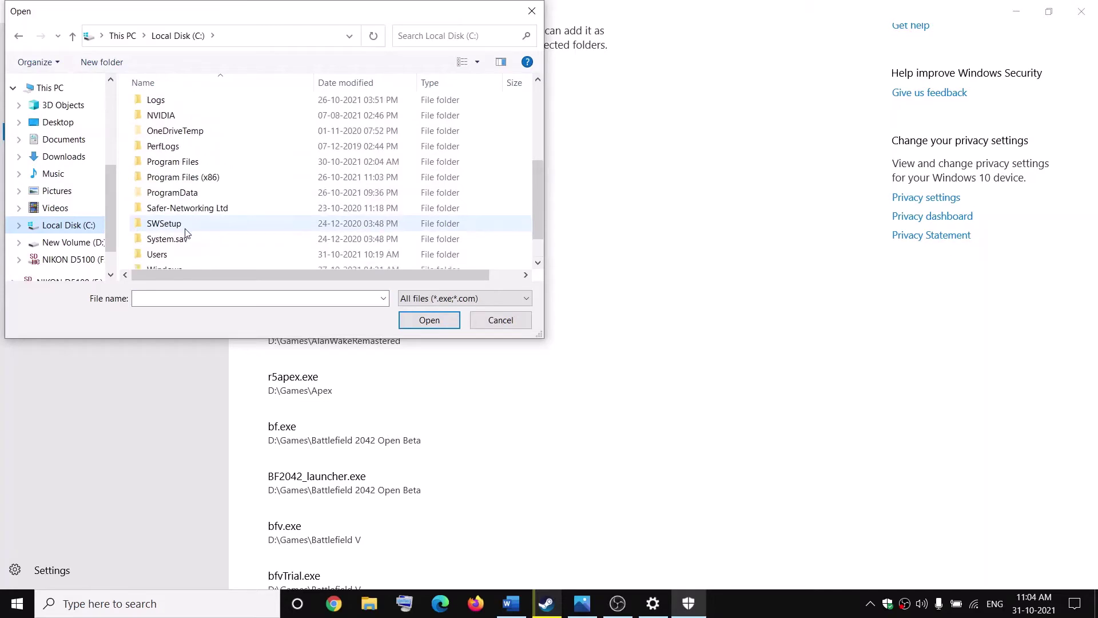
double_click(210, 177)
scroll(216, 211, down, 10)
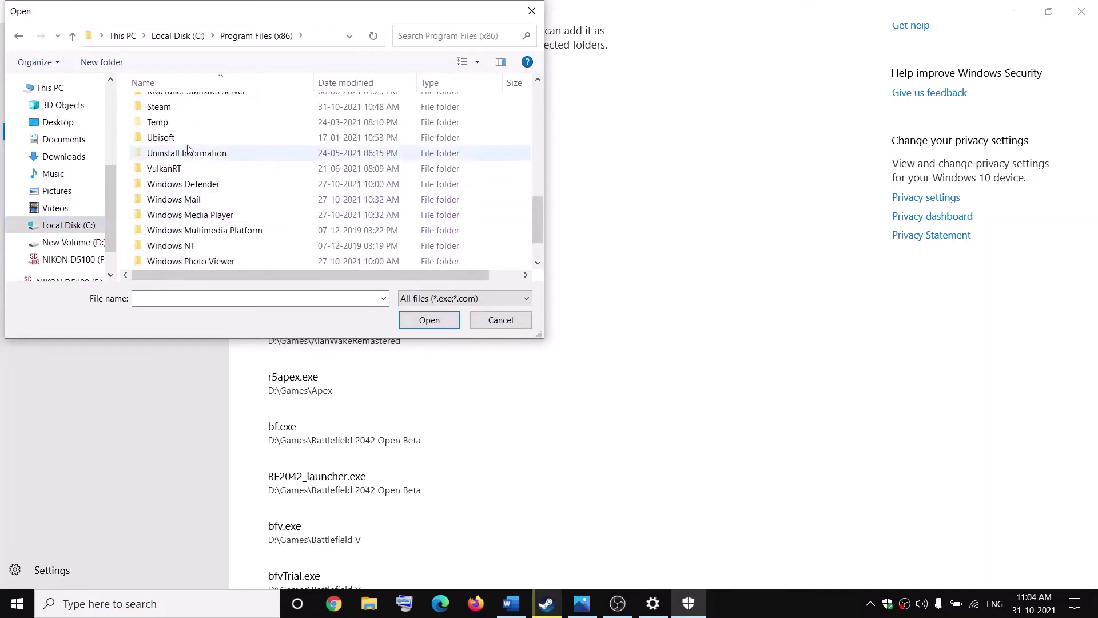
scroll(183, 144, up, 1)
double_click(161, 146)
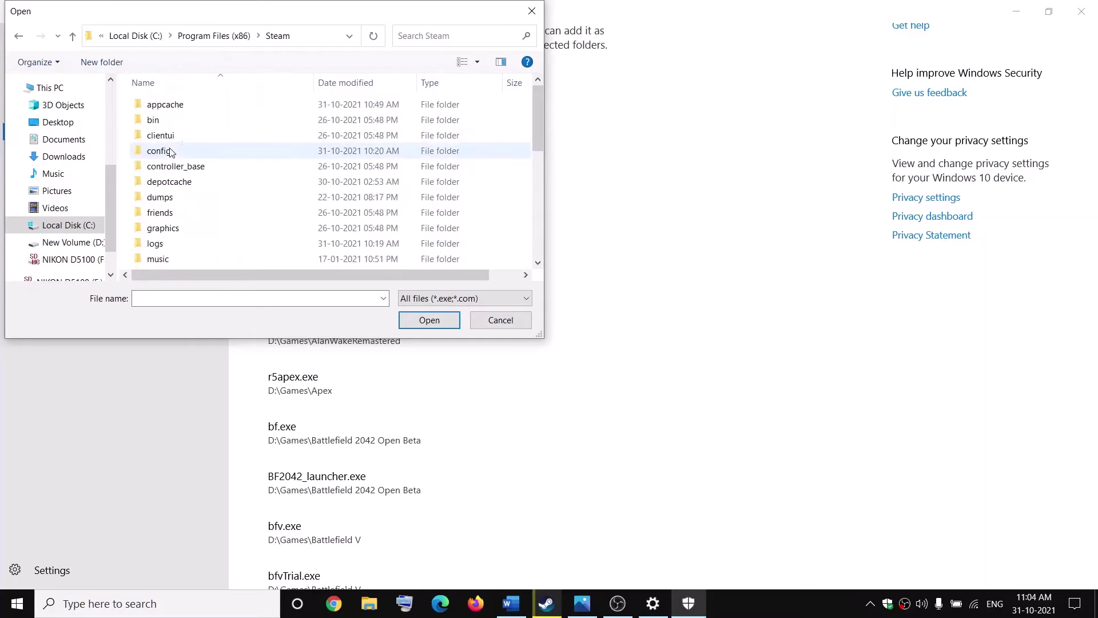
scroll(189, 172, down, 3)
double_click(178, 215)
click(179, 106)
double_click(179, 106)
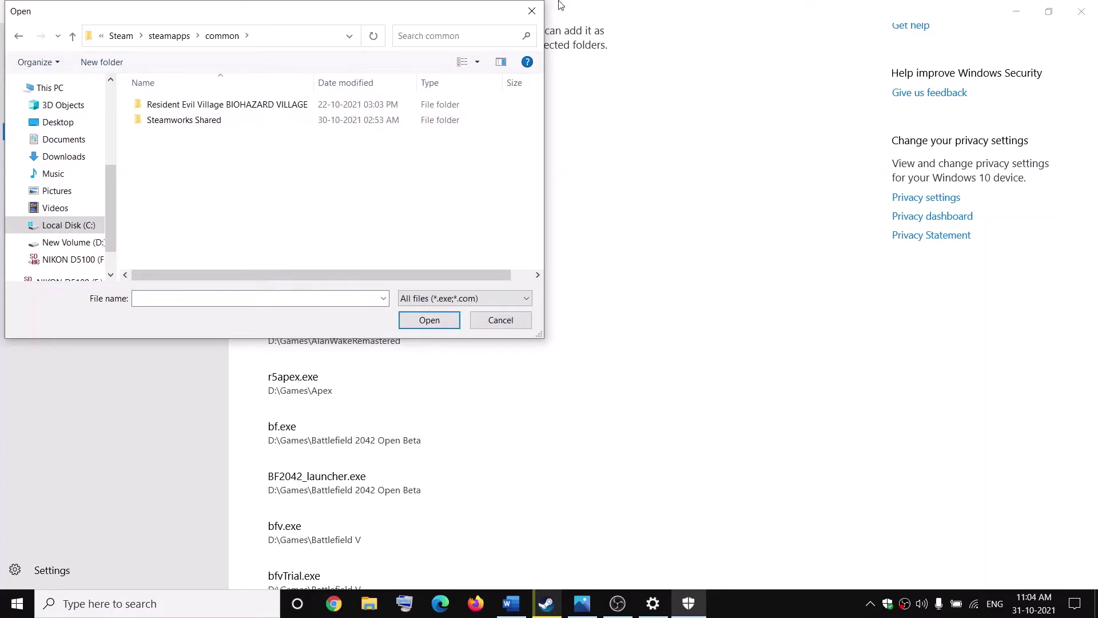
click(531, 11)
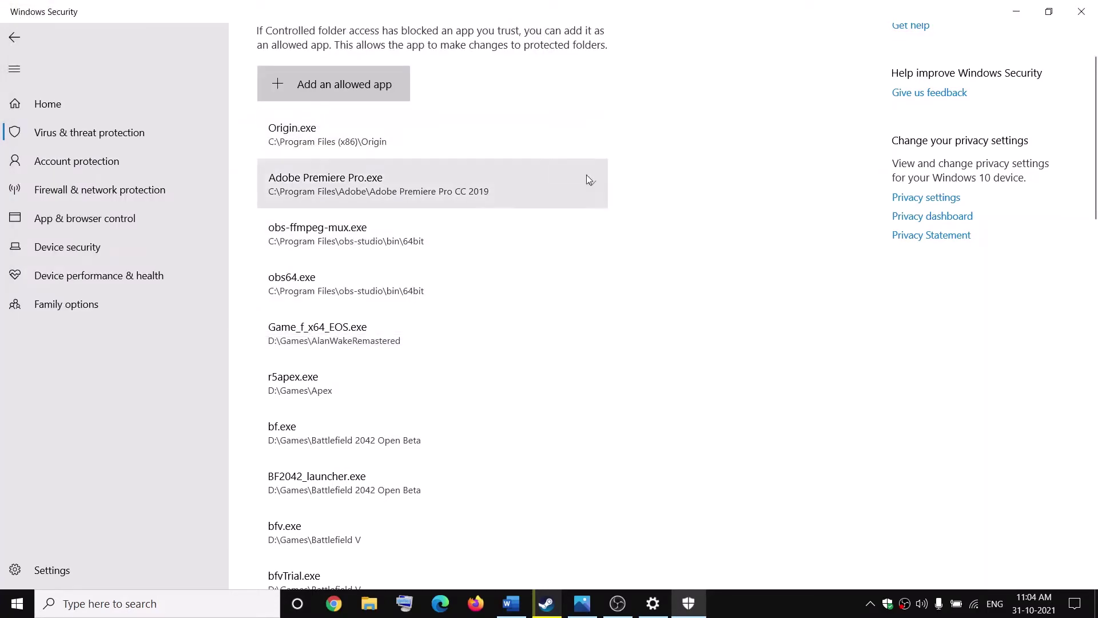
Switch Controlled folder access to Off on the Ransomware protection page
scroll(587, 175, up, 2)
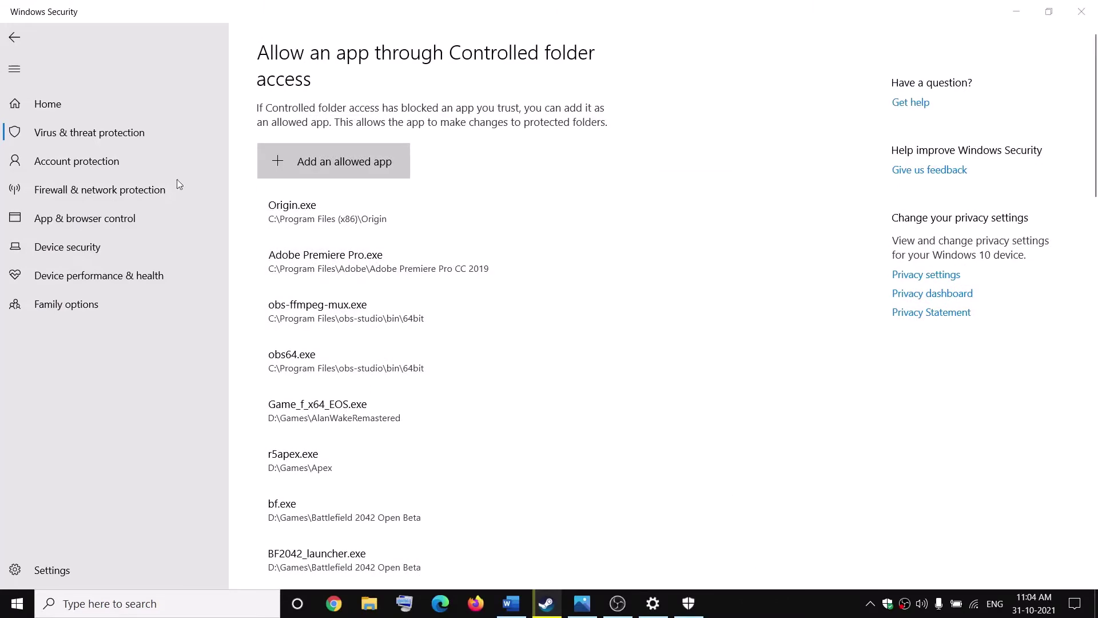
click(84, 131)
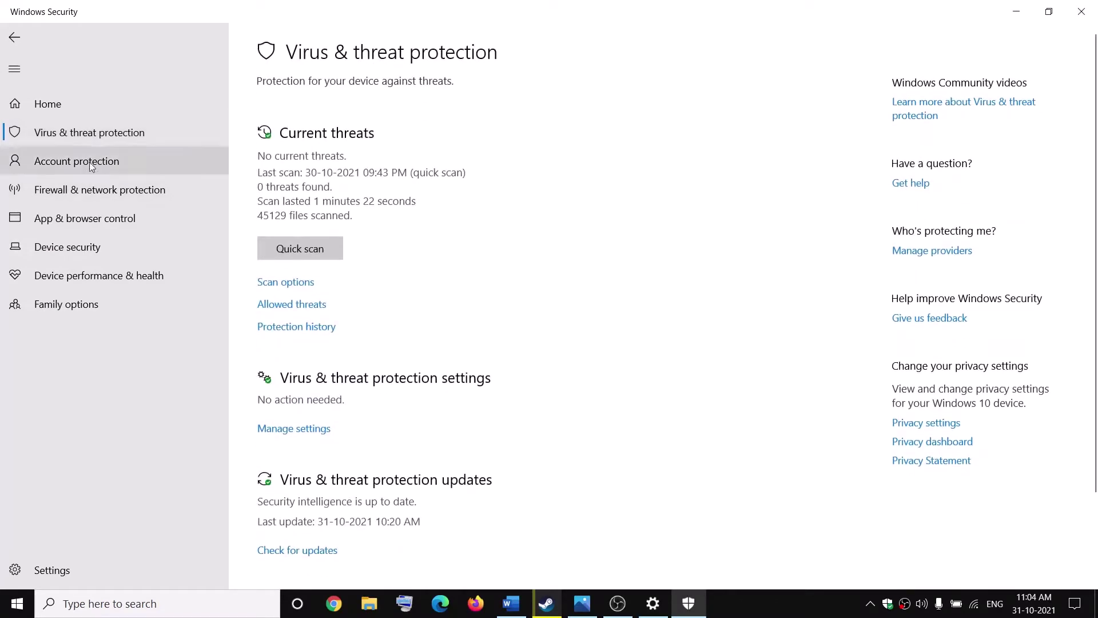
scroll(399, 436, down, 3)
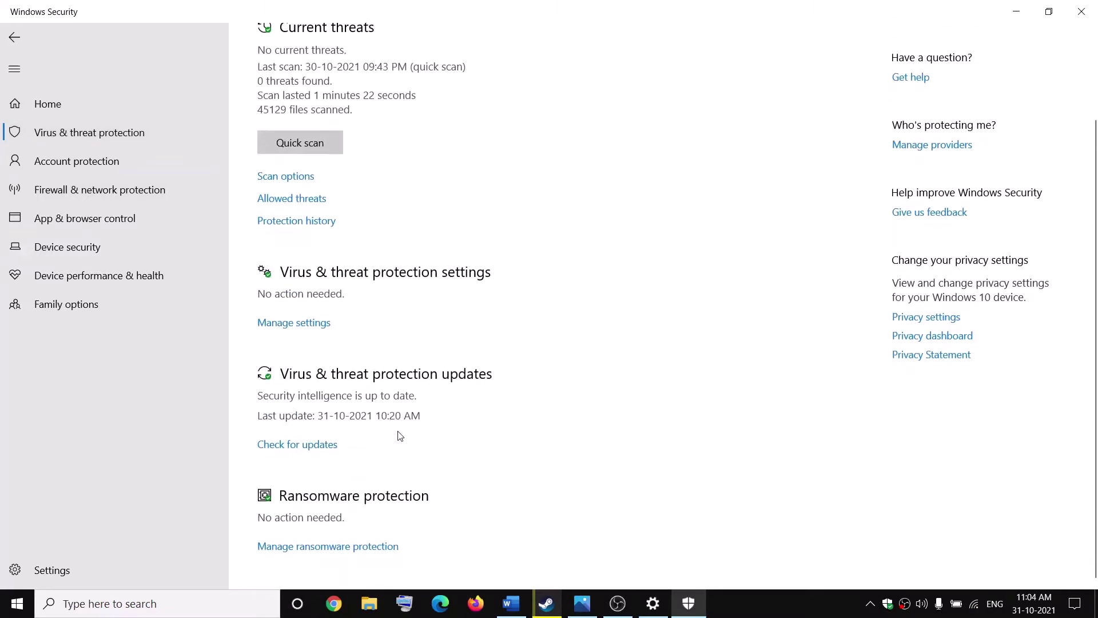
click(305, 546)
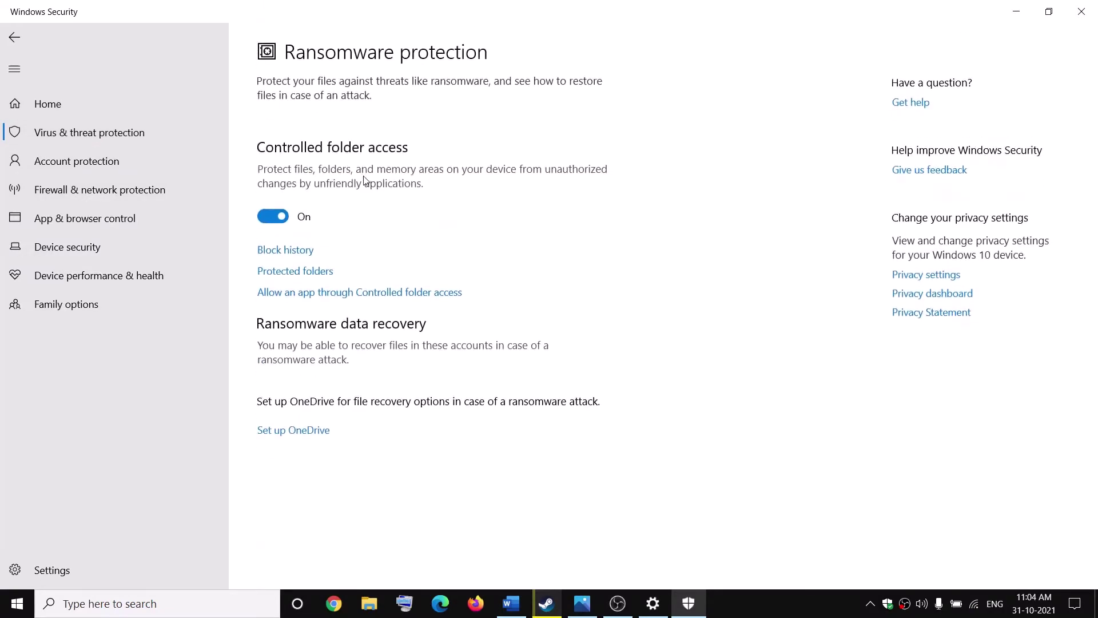
click(272, 221)
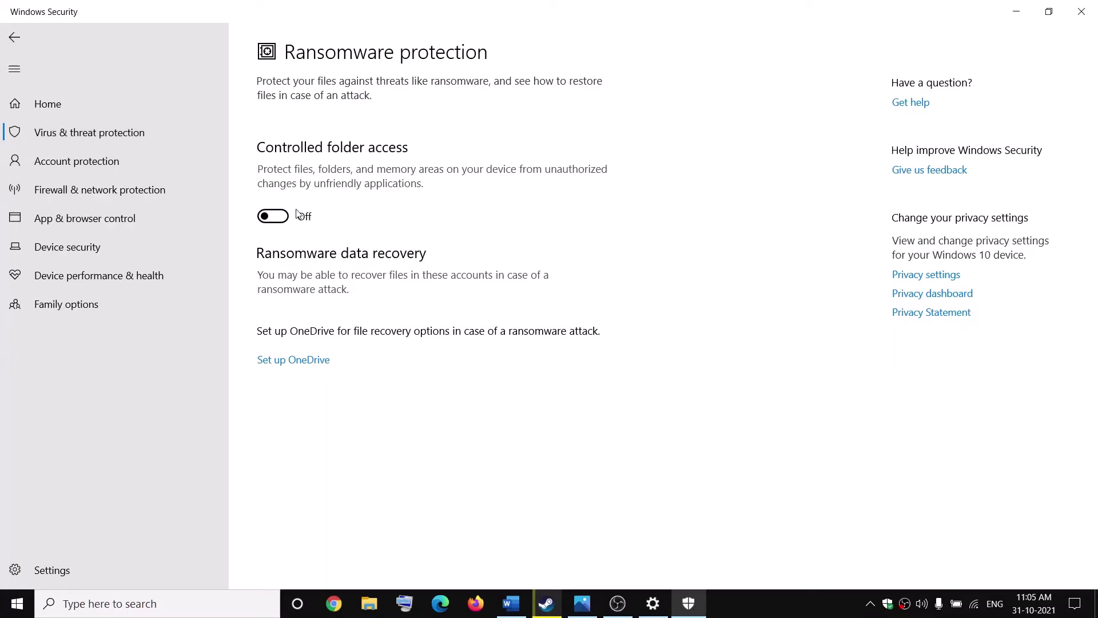
In Virus & threat protection settings, toggle Real-time protection Off and then back On
click(110, 132)
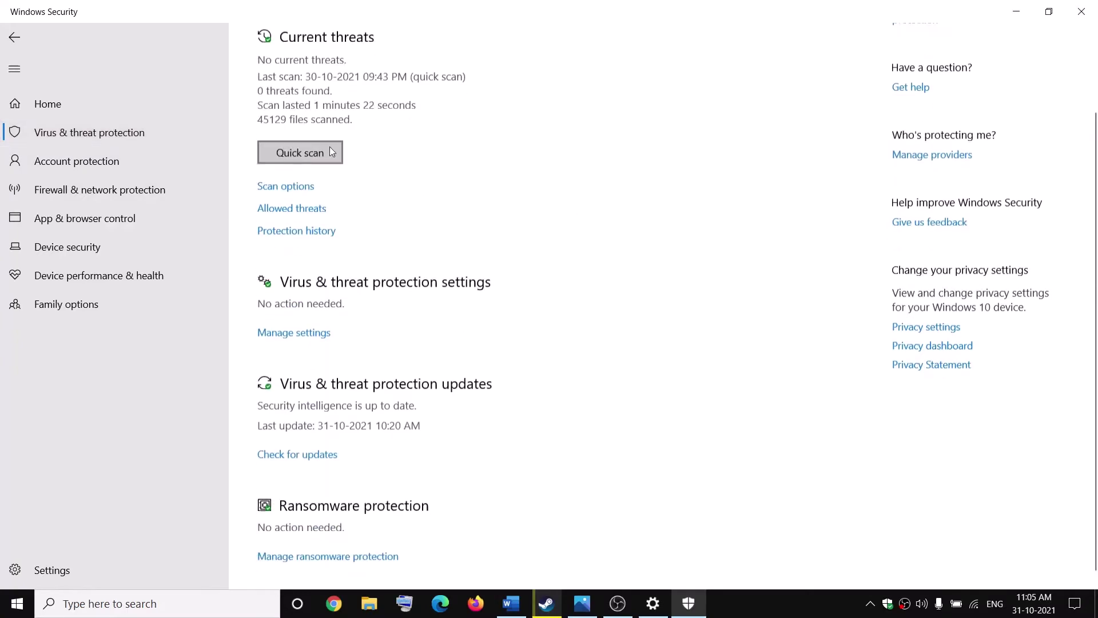
click(294, 331)
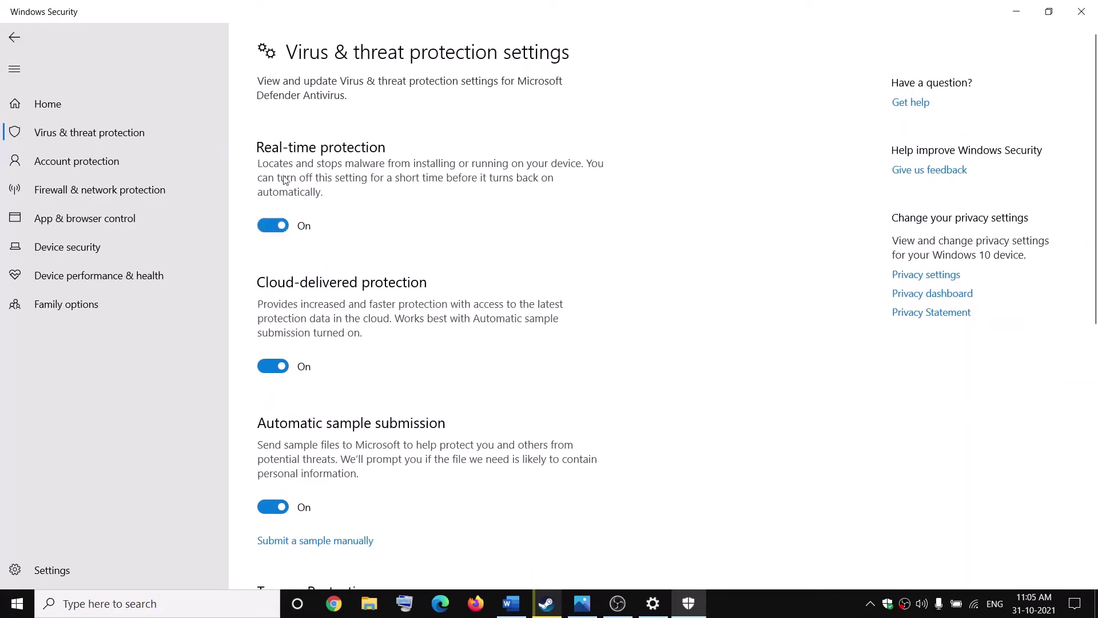
click(279, 226)
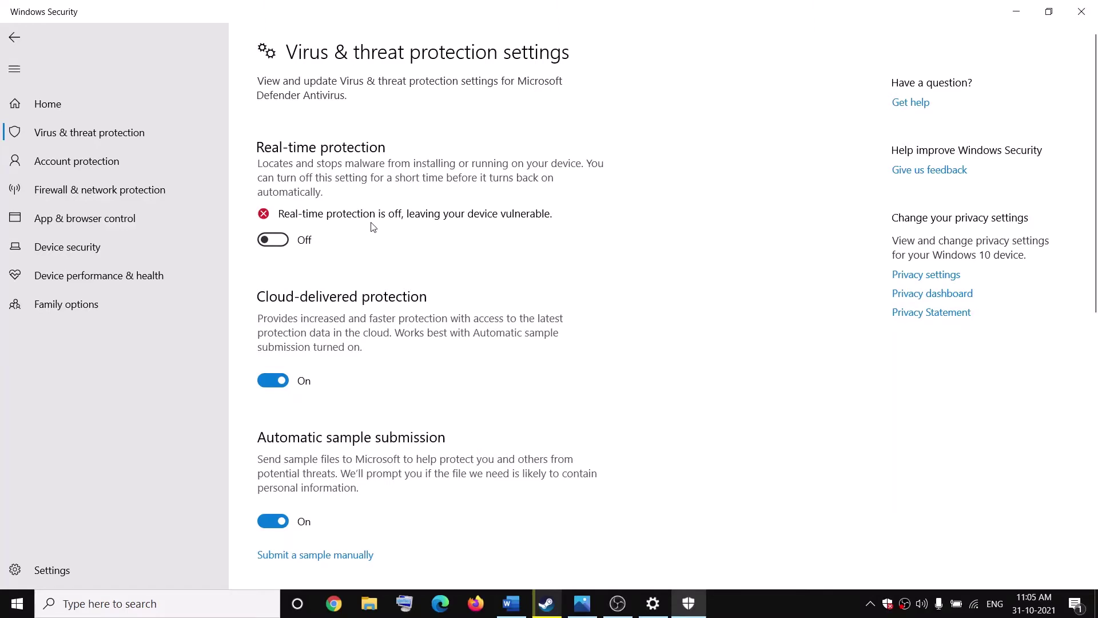
click(280, 241)
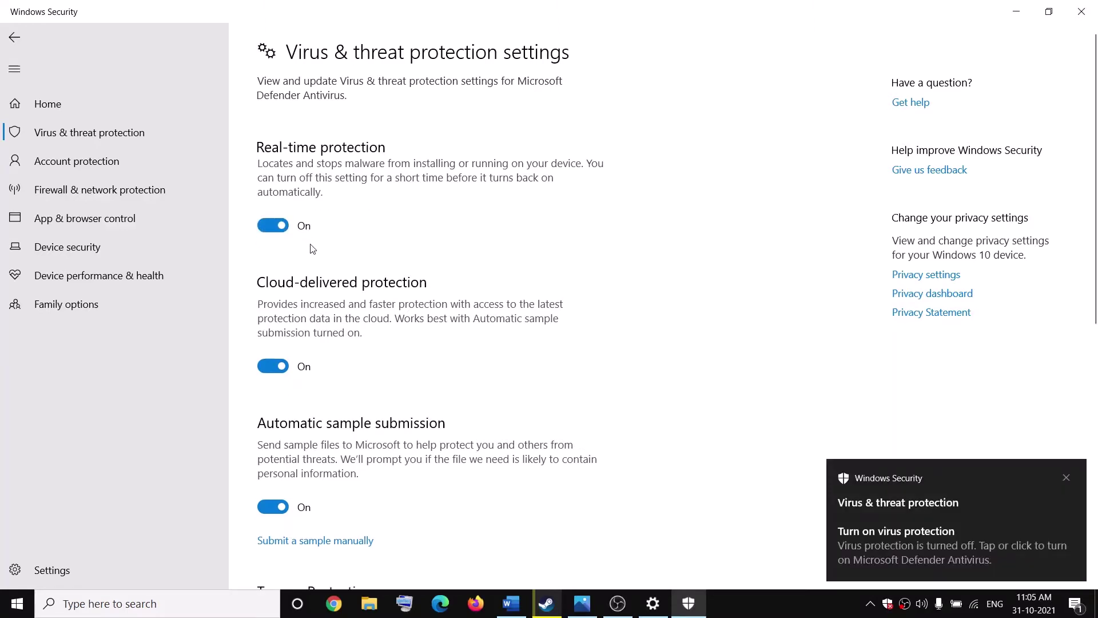
click(511, 603)
Scroll the checklist to Step 2 and highlight 'Run Steam as an administrator'
scroll(390, 365, down, 1)
scroll(390, 365, down, 1)
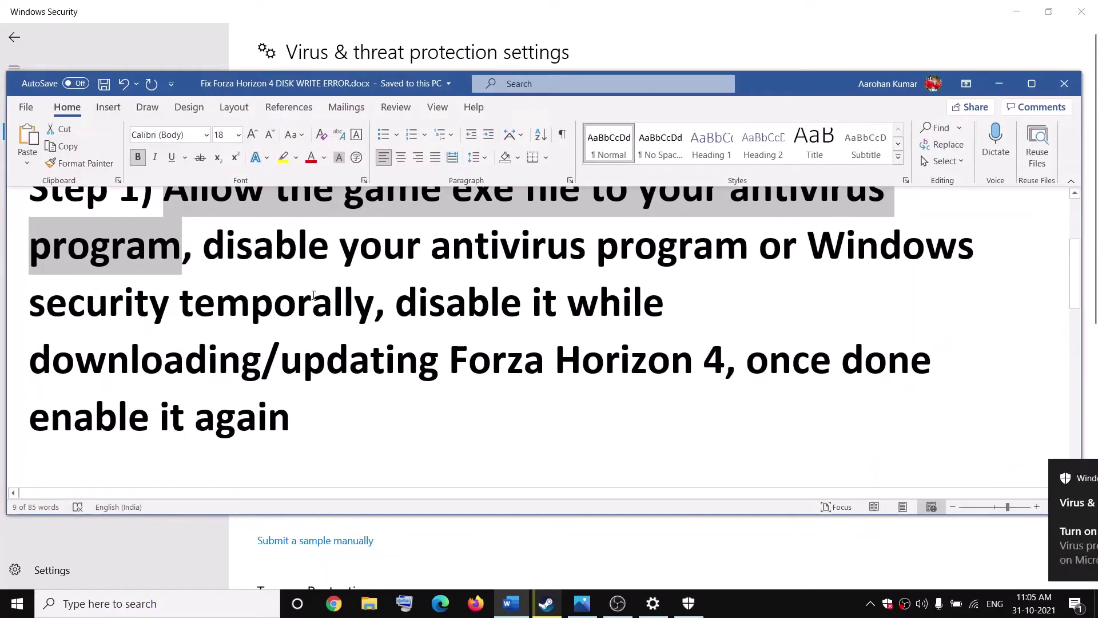
scroll(294, 323, down, 6)
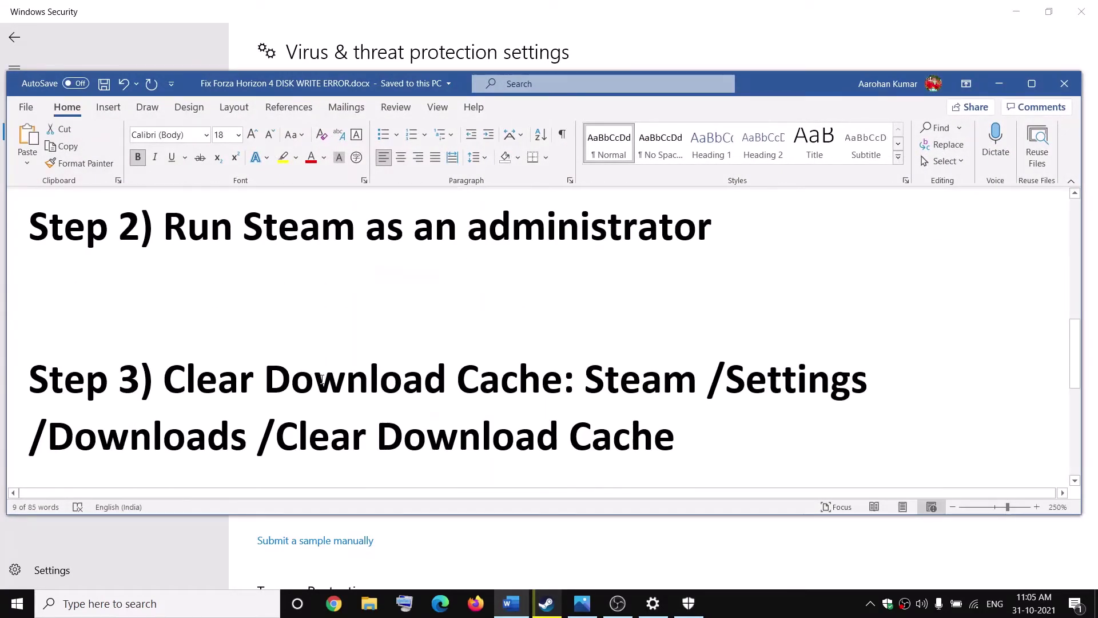
scroll(526, 363, up, 3)
drag(664, 379, 711, 395)
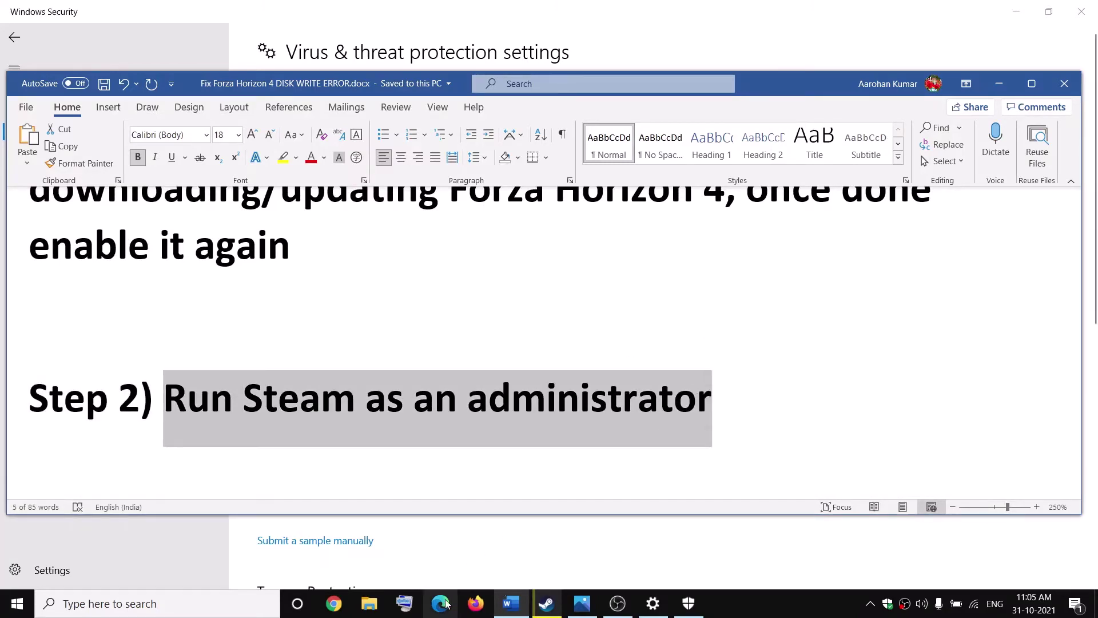
click(178, 609)
Find the Steam shortcut via a 'steam' search and enable 'Run this program as an administrator'
text(s)
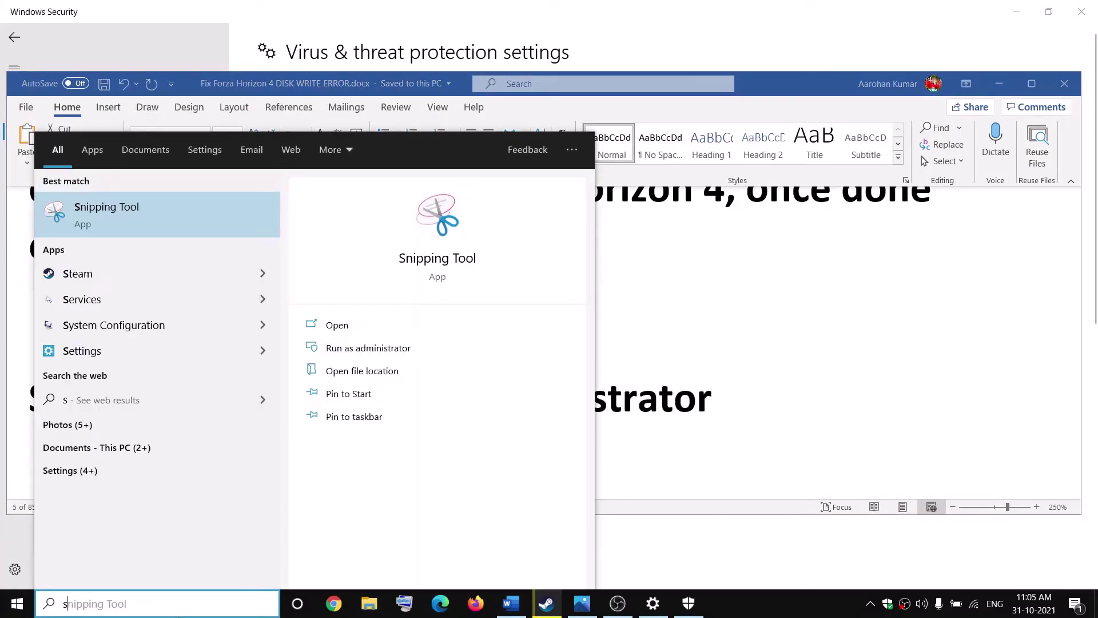
text(team)
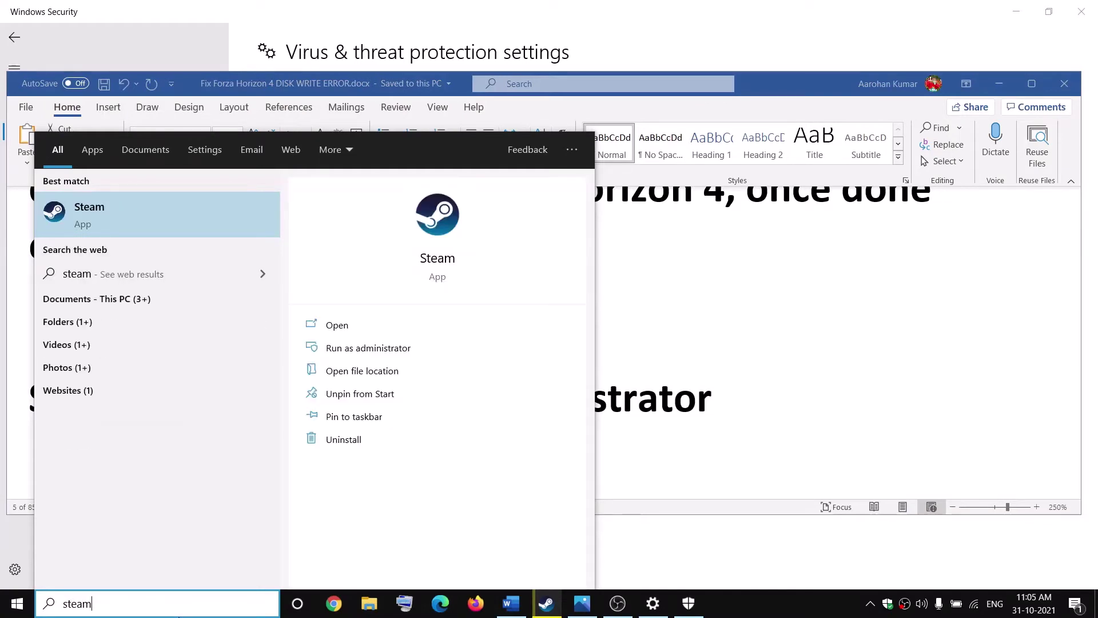
right_click(106, 217)
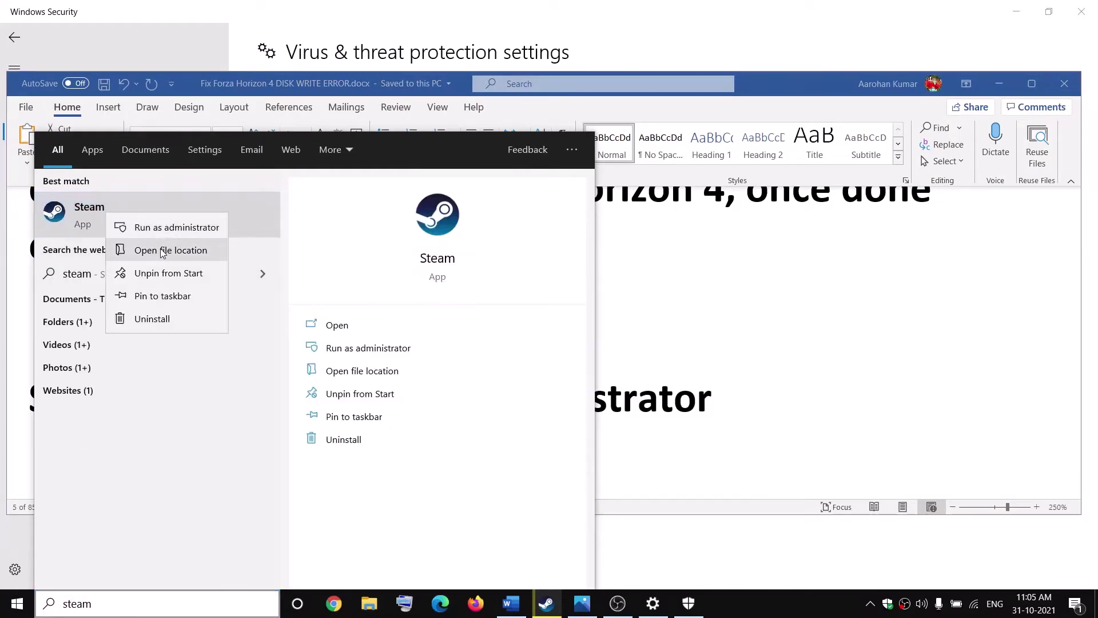
click(167, 253)
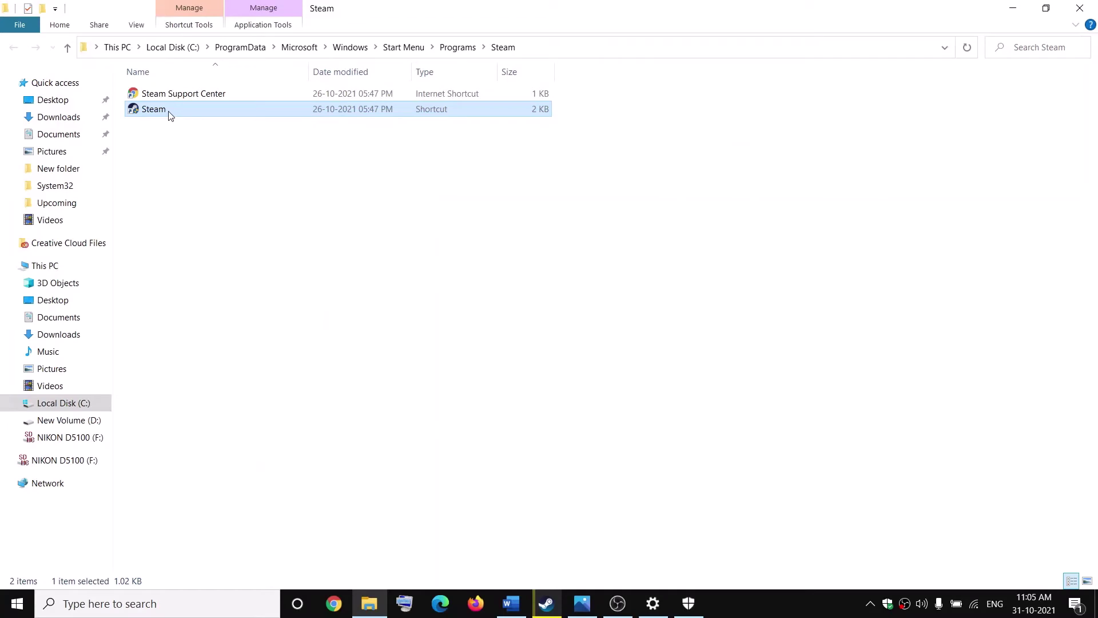
right_click(165, 113)
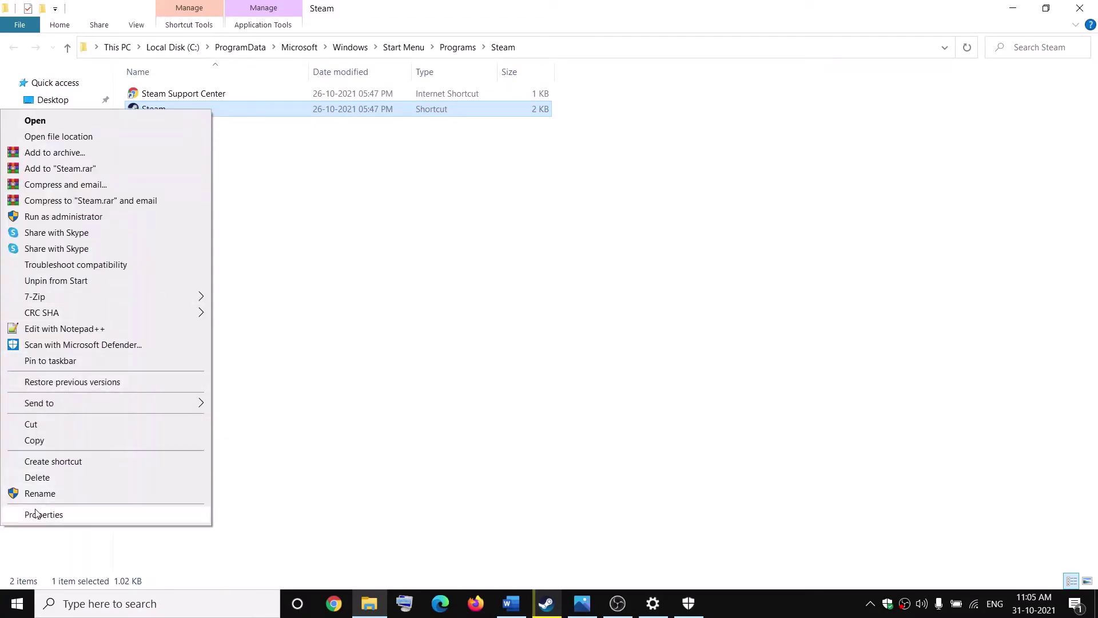
click(36, 515)
click(366, 158)
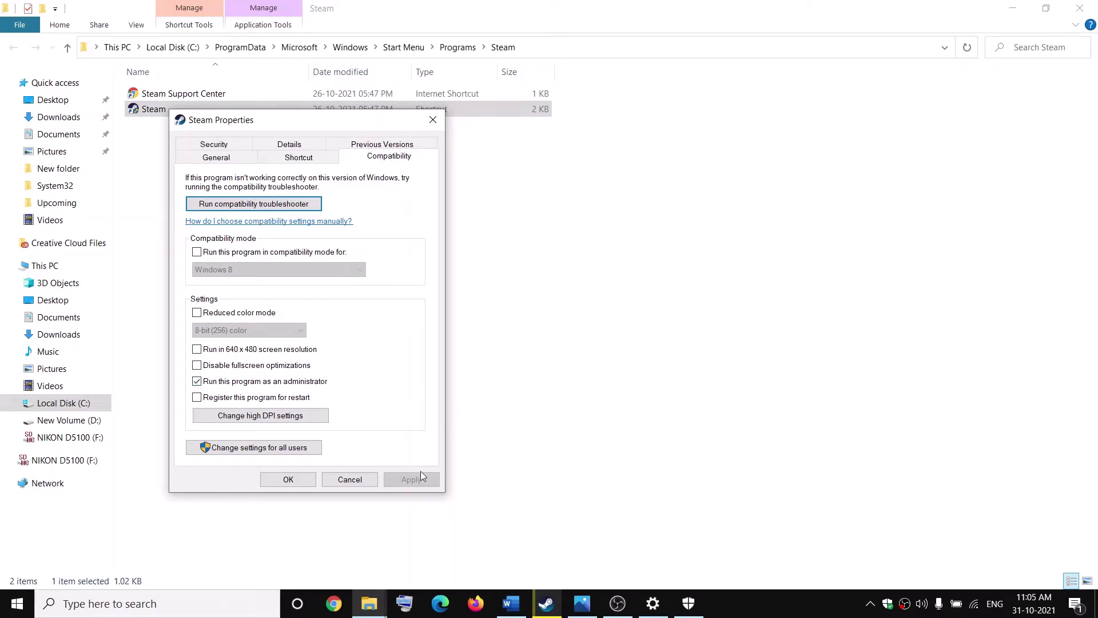
click(291, 484)
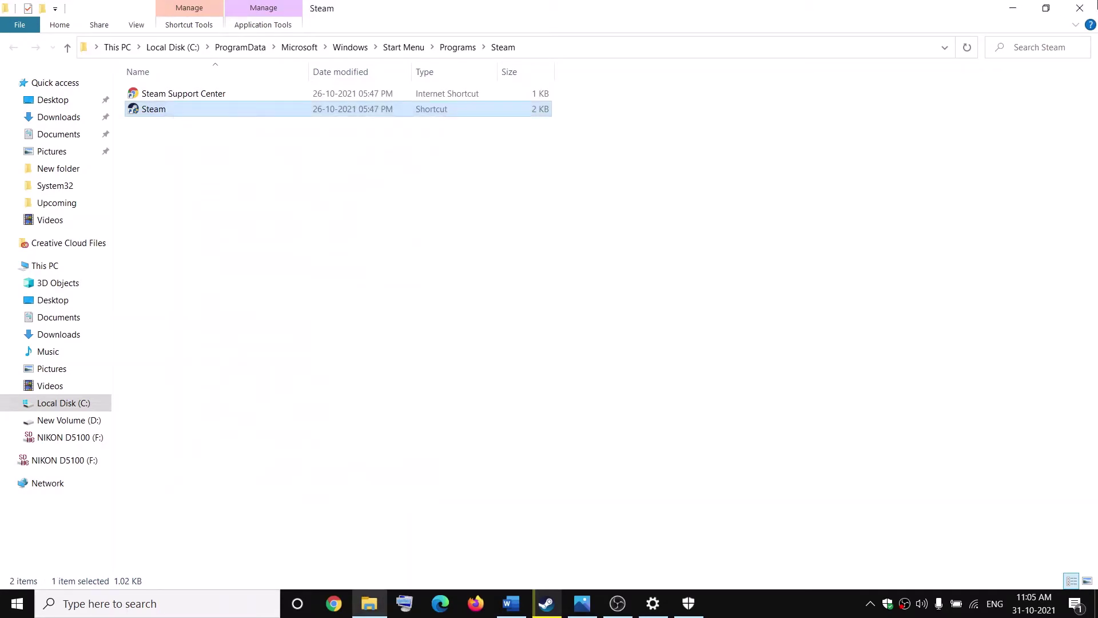
Close the Steam shortcut folder, check the checklist, then hide it to reveal Steam
click(1075, 11)
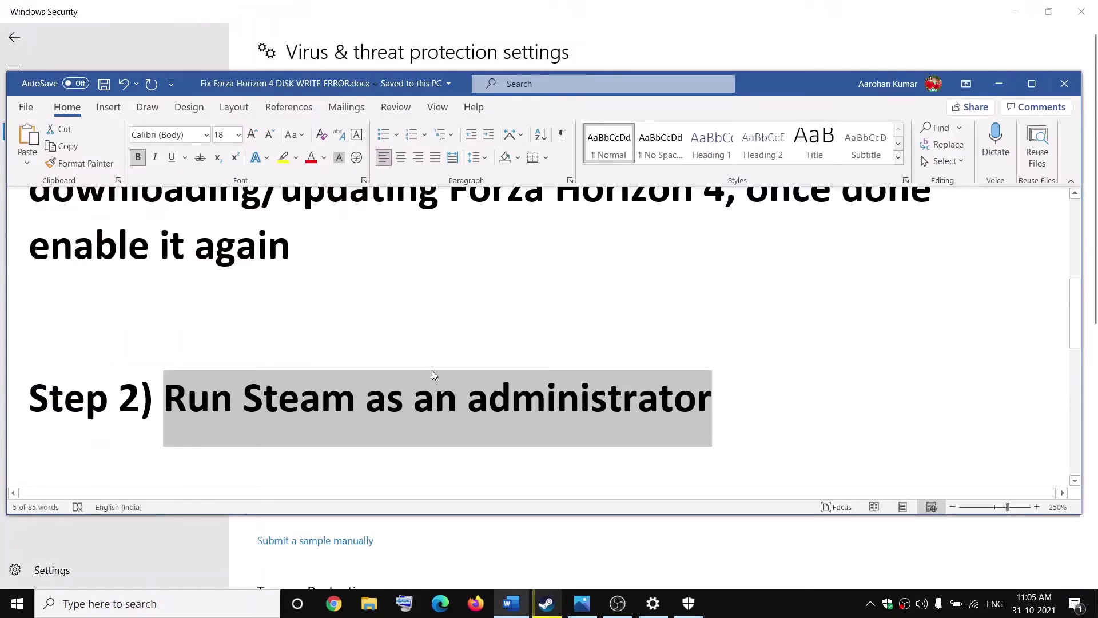
scroll(431, 369, down, 5)
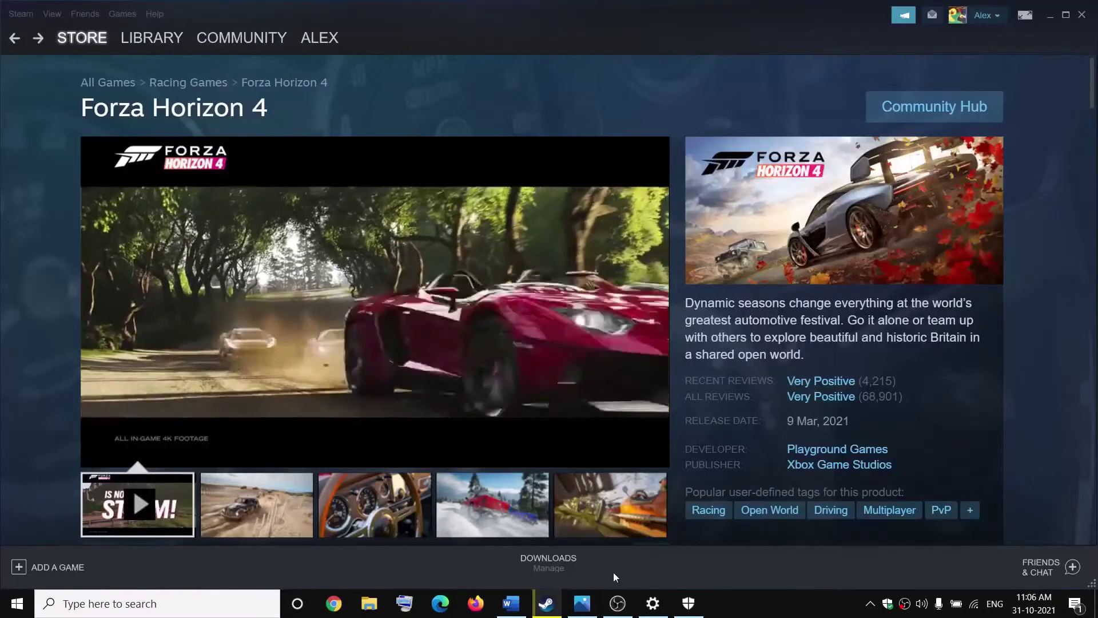
click(511, 604)
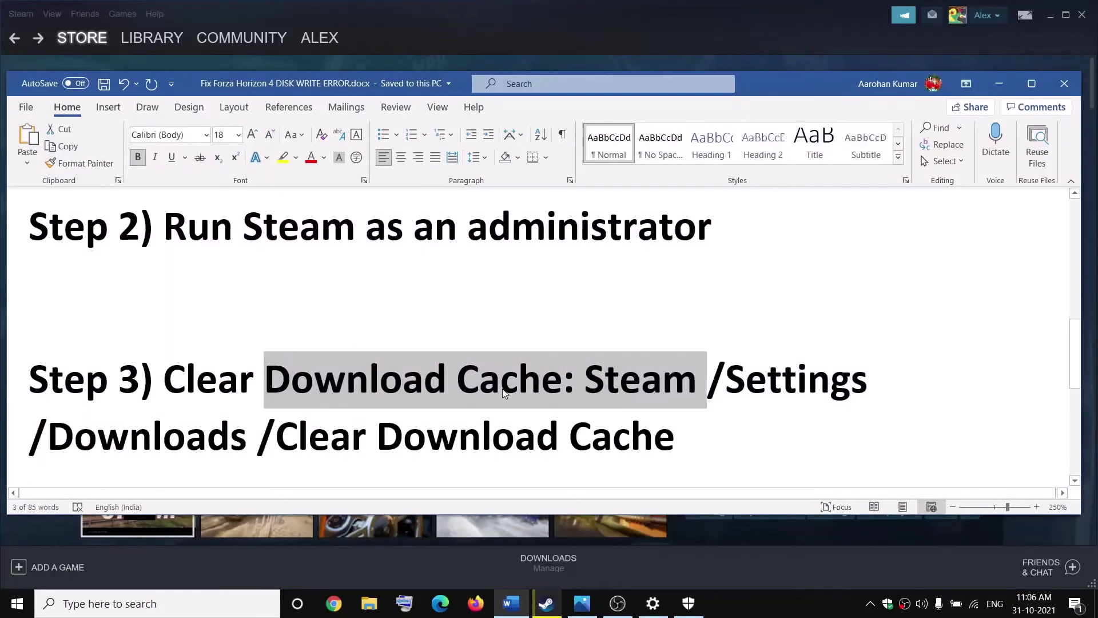
click(998, 84)
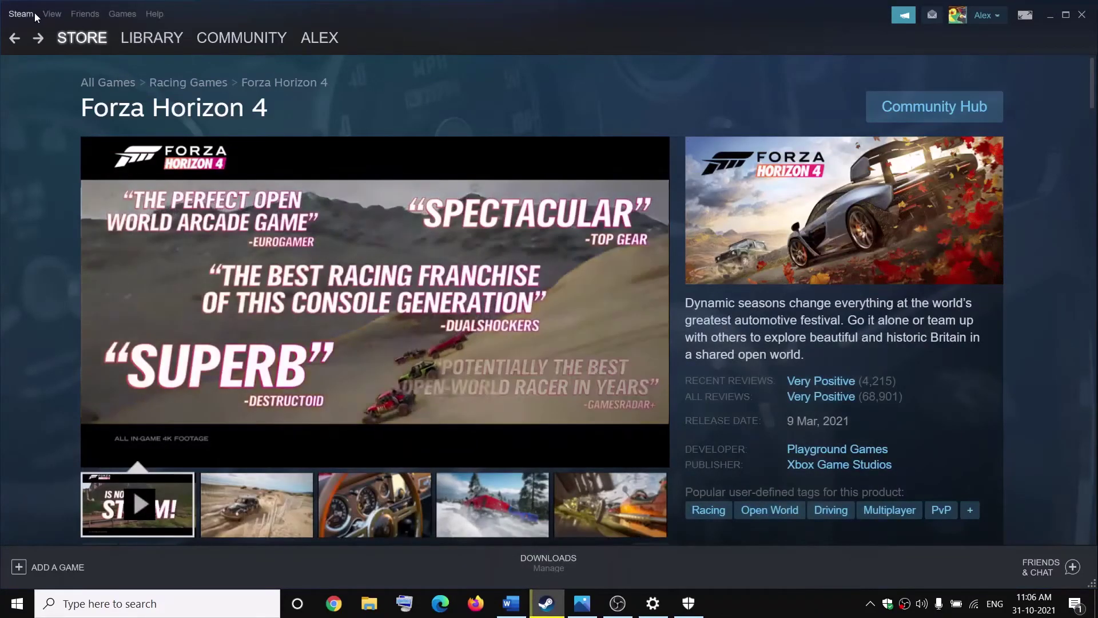
View Steam's Downloads settings with Clear Download Cache, close them, and return to the checklist
click(23, 13)
click(26, 101)
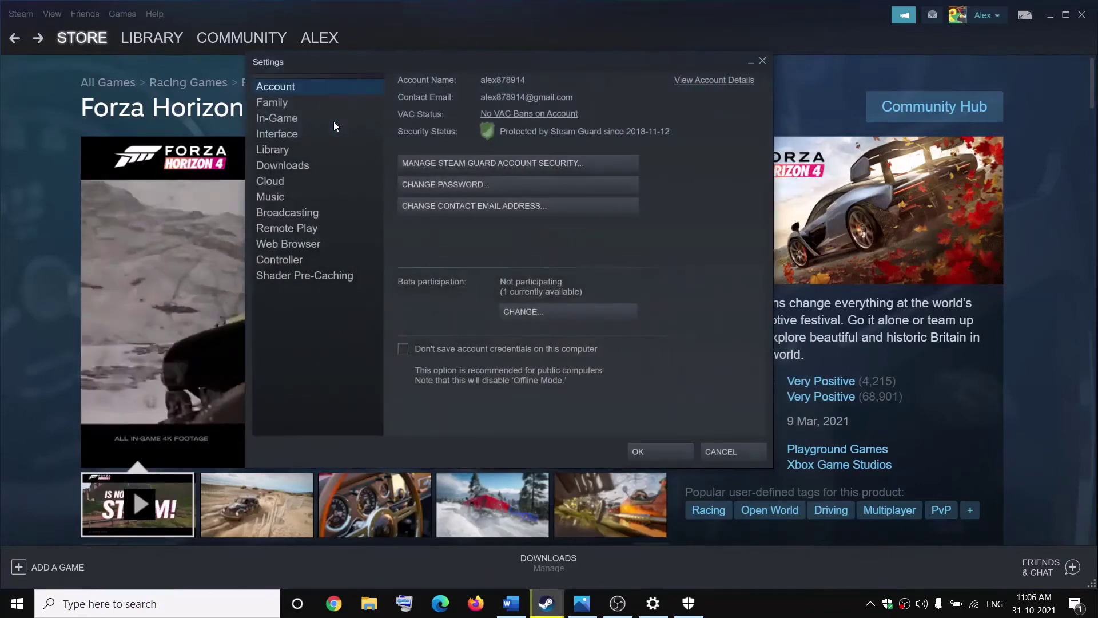
click(293, 166)
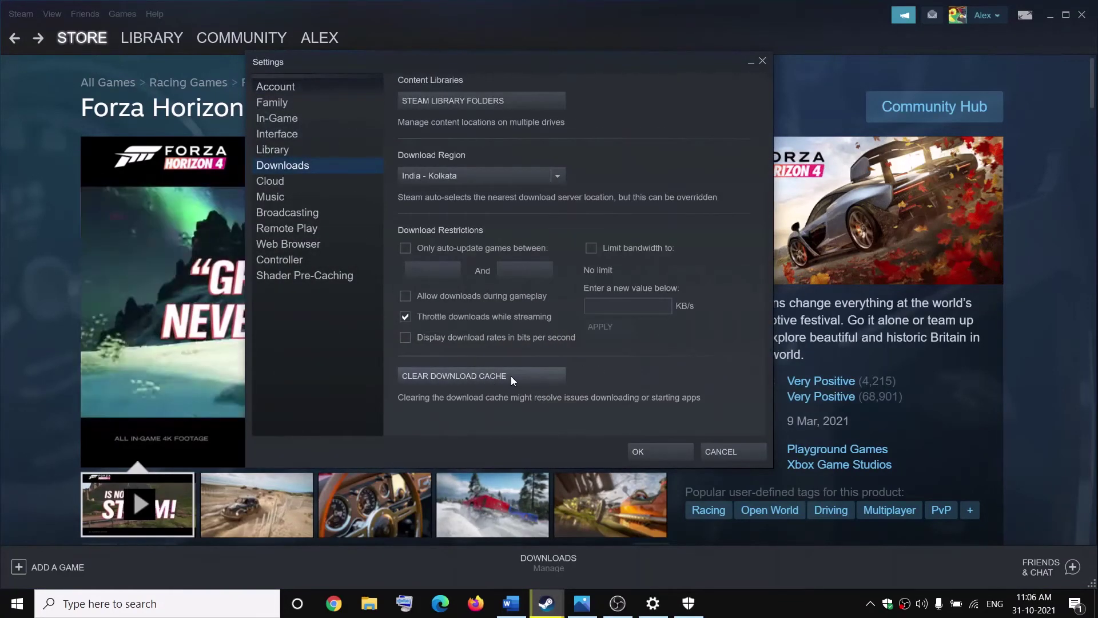
click(763, 62)
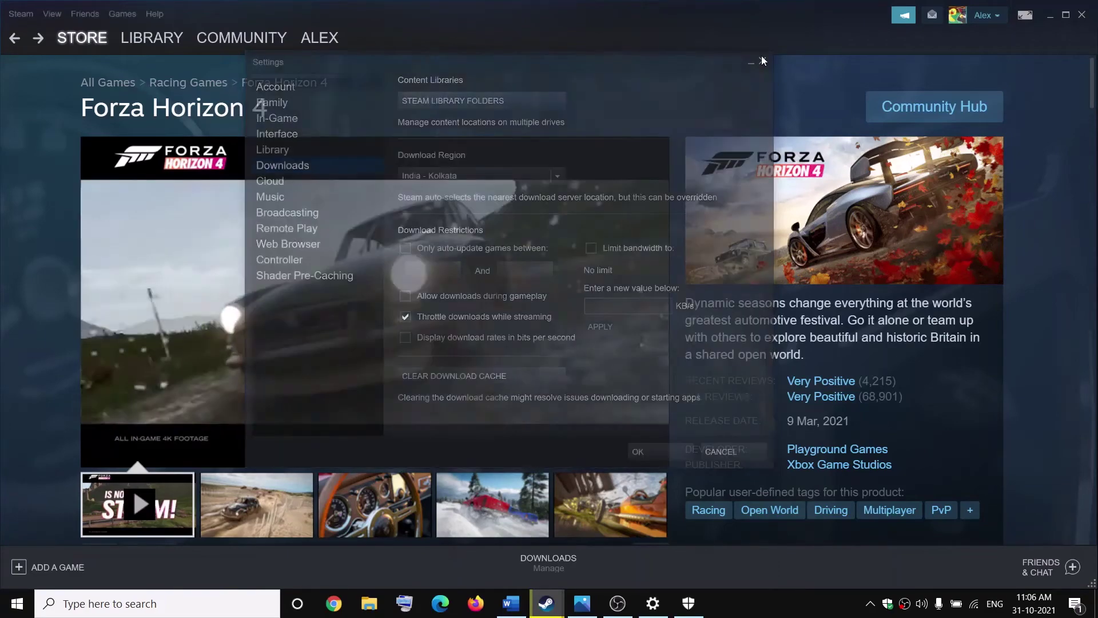
click(511, 604)
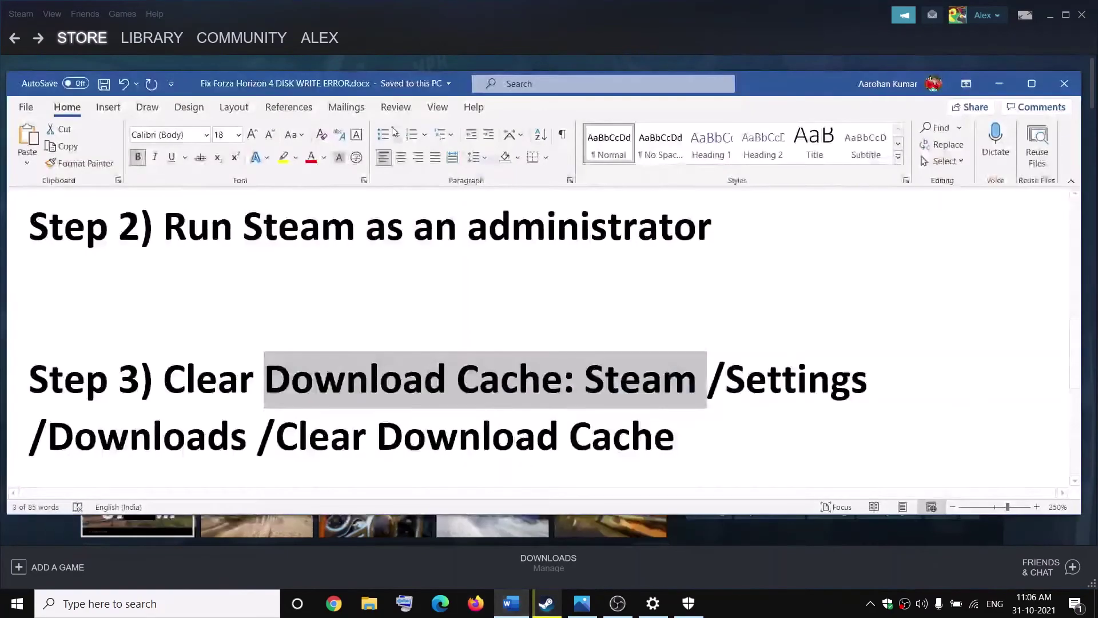
Highlight Step 4, 'Verify the game files', in the checklist, then hide it to reveal Steam
scroll(83, 100, down, 4)
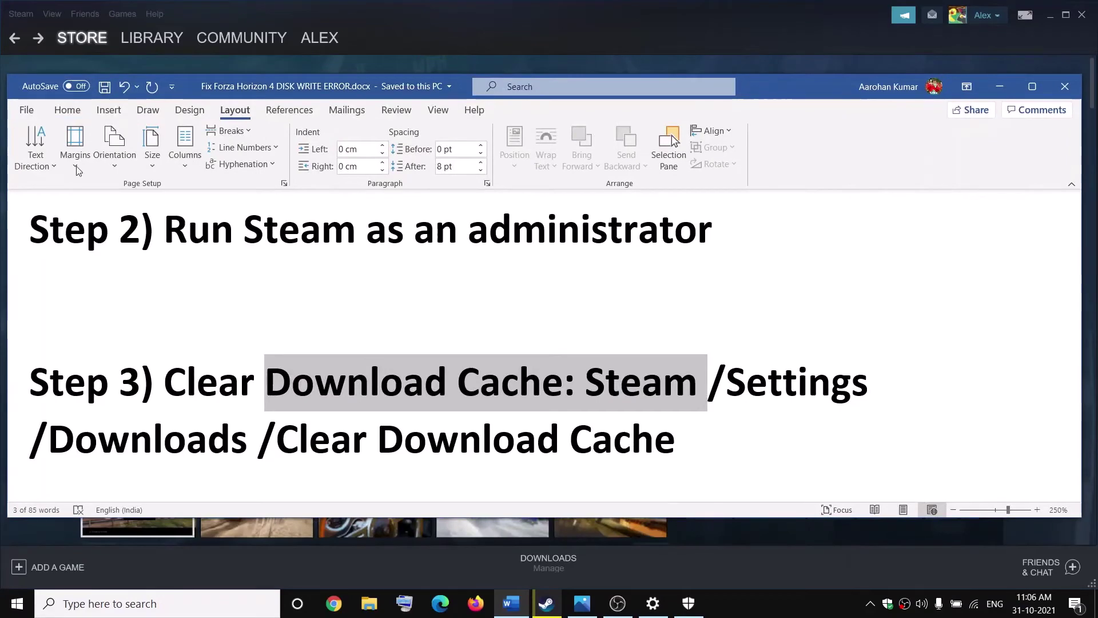
scroll(252, 368, down, 5)
scroll(255, 372, up, 2)
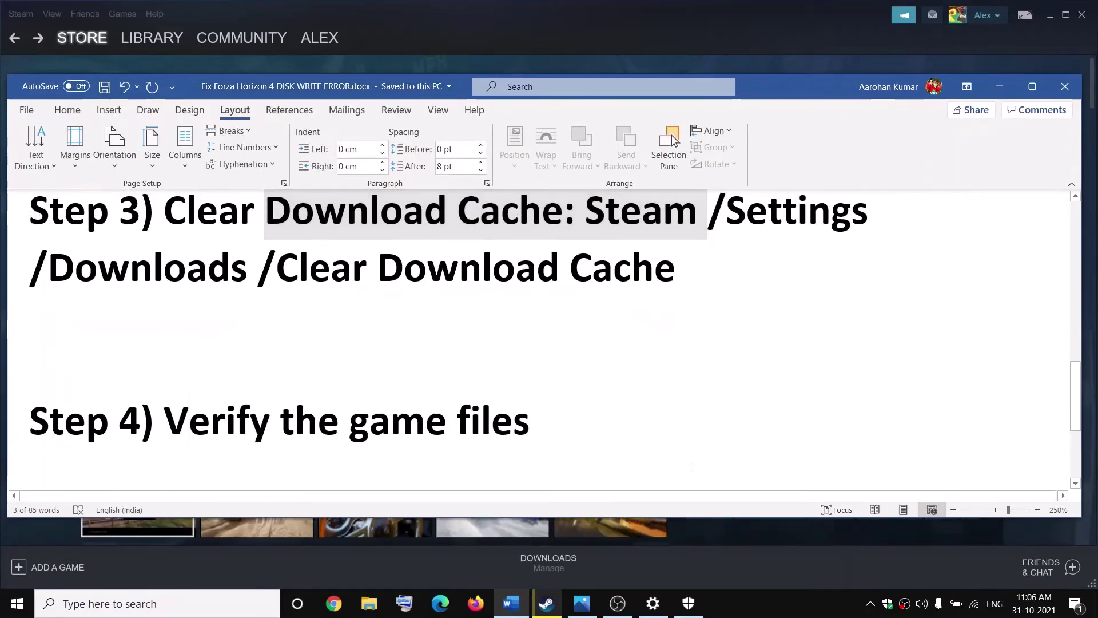
drag(689, 466, 165, 429)
click(999, 87)
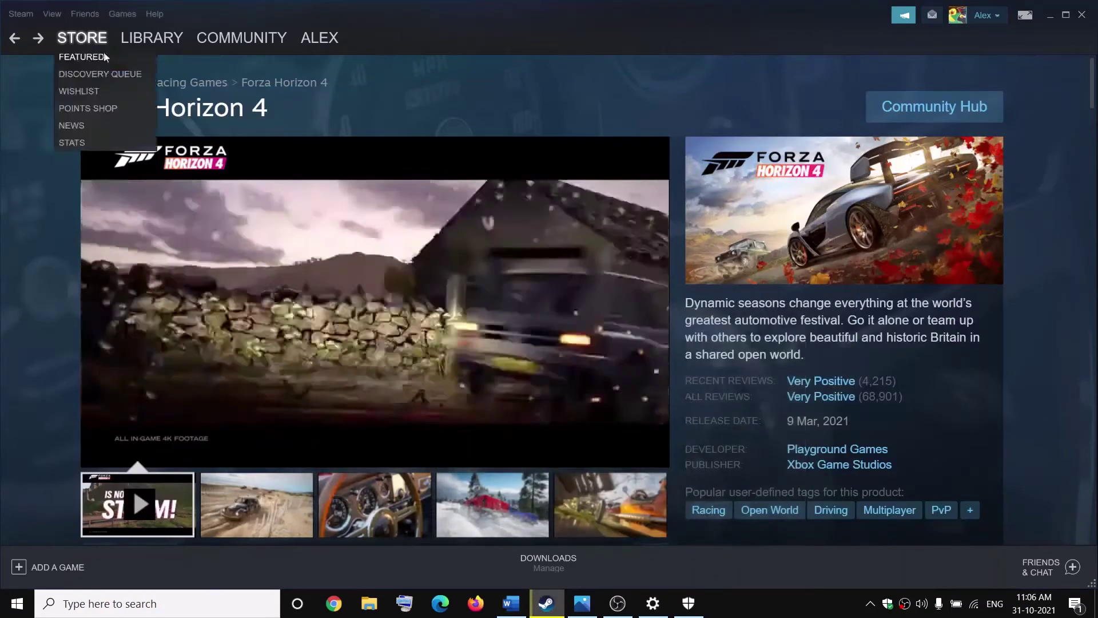
Open Age of Empires IV's Properties at Local Files in the Steam library, then close them
click(153, 39)
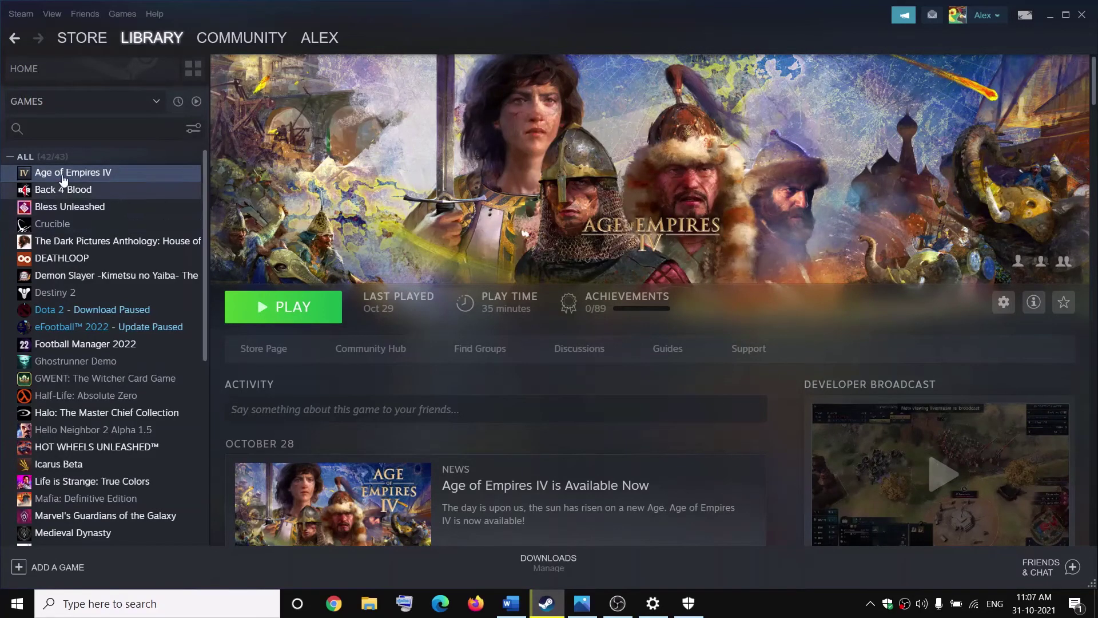
right_click(112, 177)
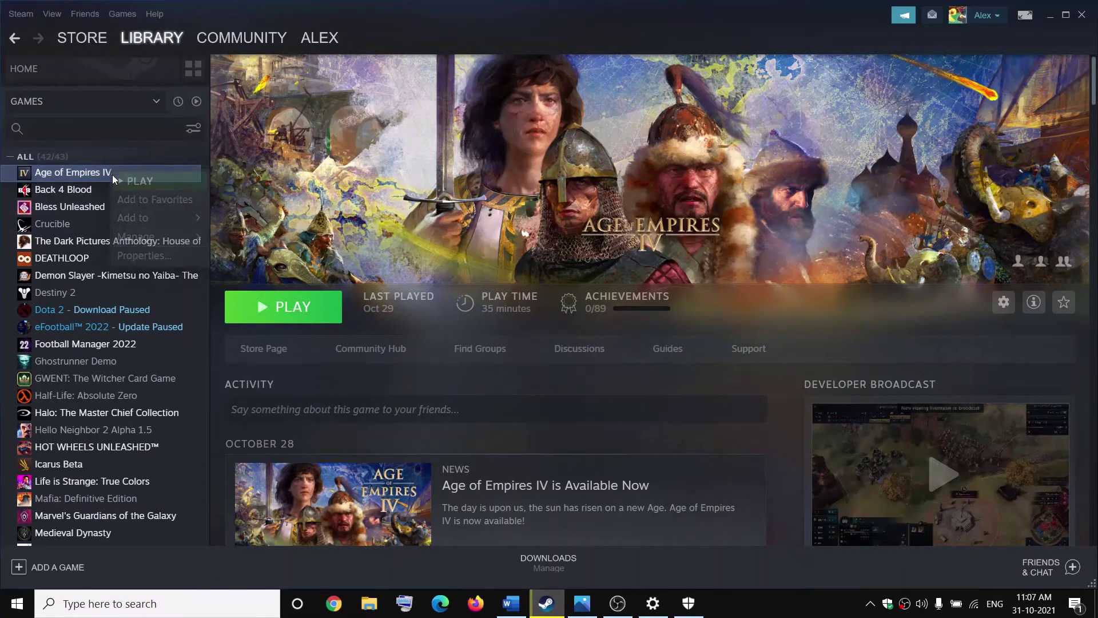
click(144, 256)
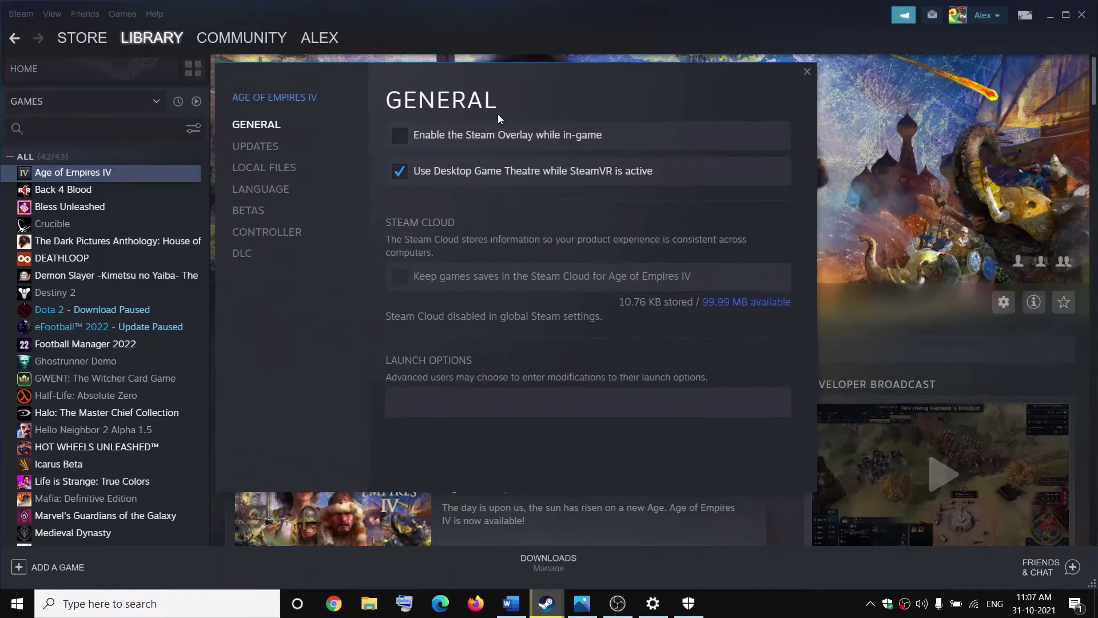
click(264, 169)
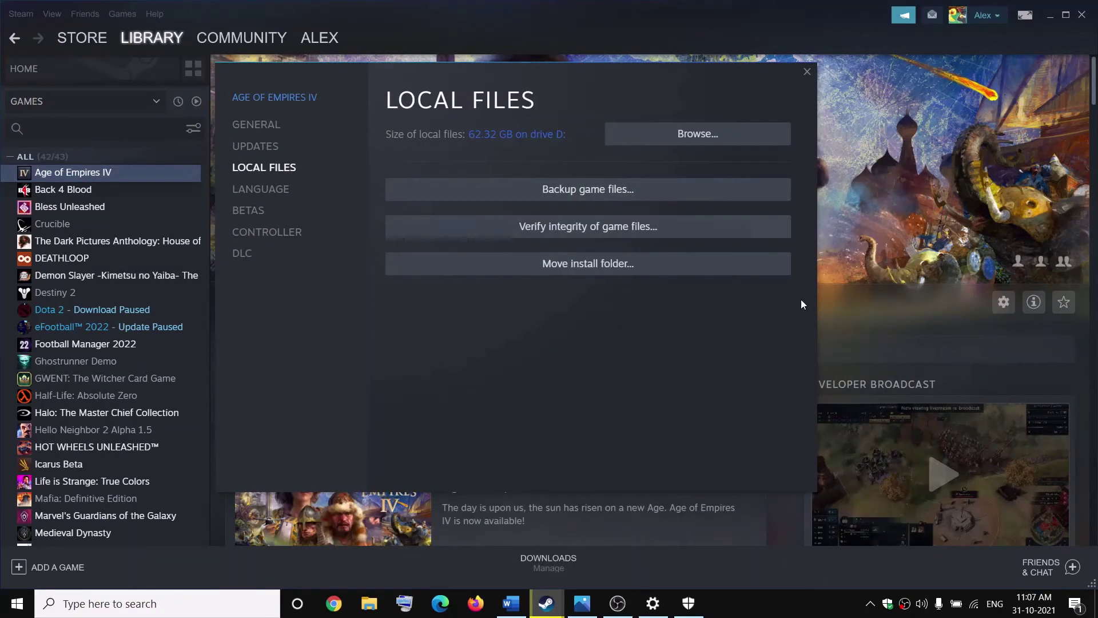
click(807, 72)
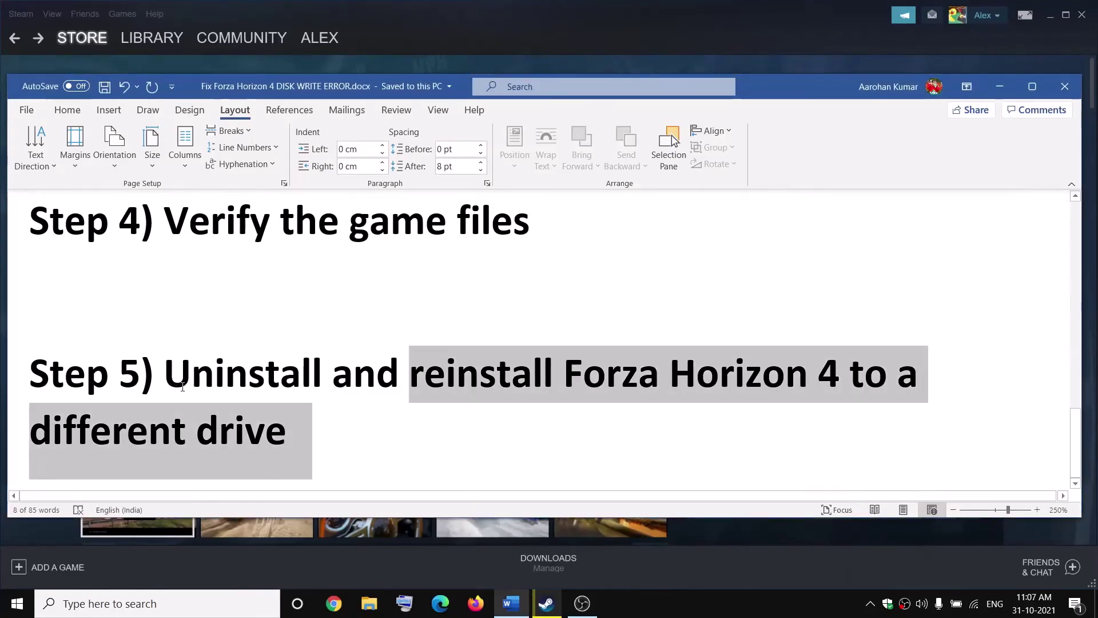
Select Step 5's reinstall instruction, then show Age of Empires IV's uninstall option in the Steam library
drag(179, 382, 827, 407)
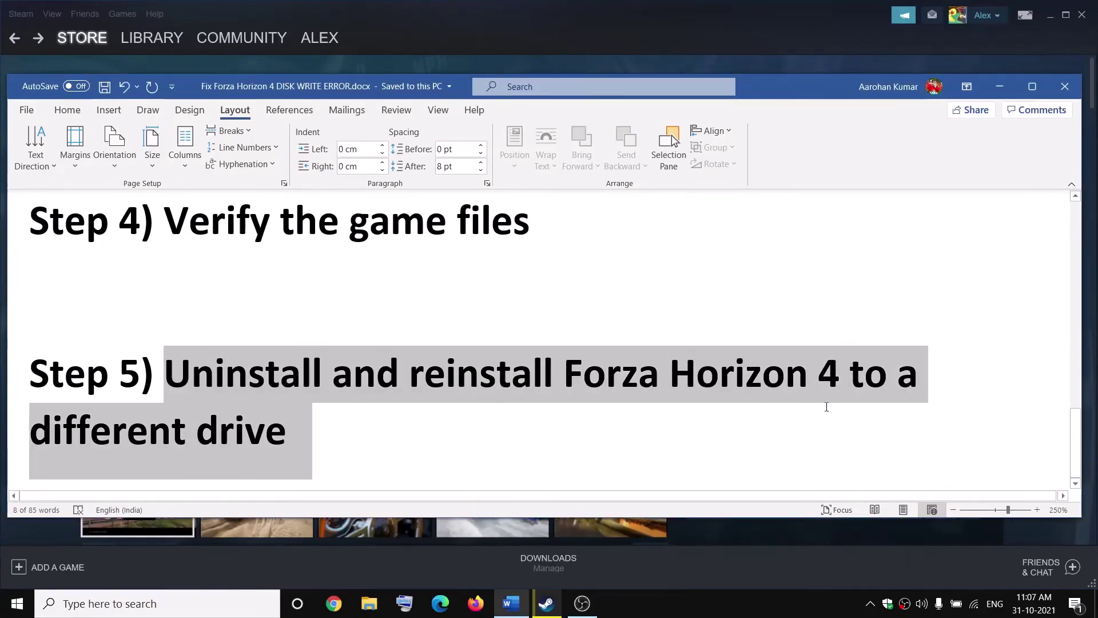
click(999, 87)
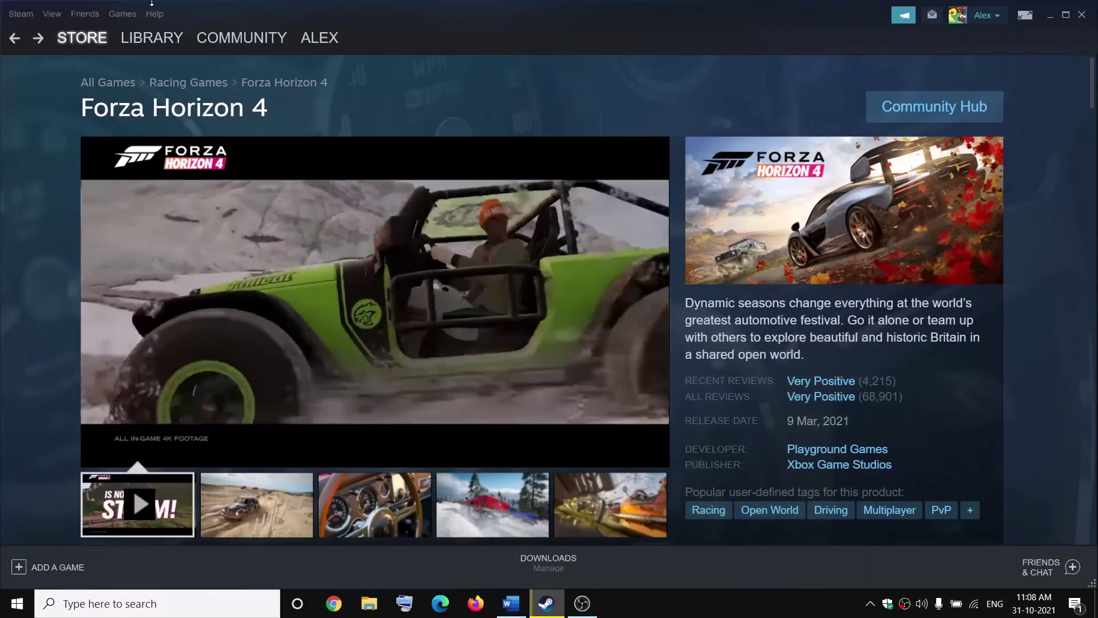
click(169, 36)
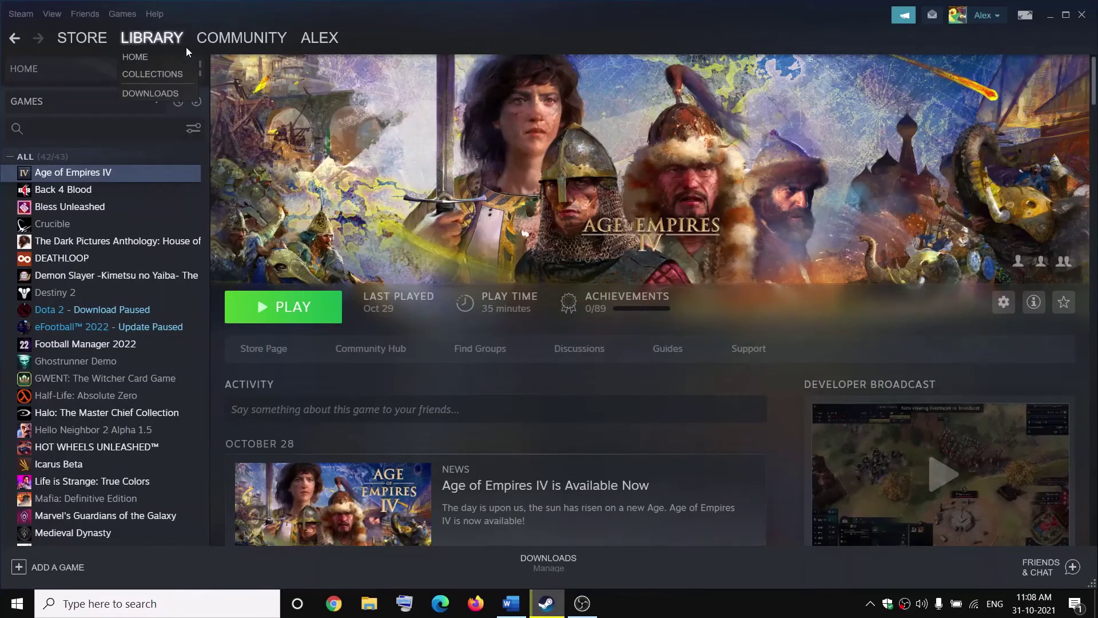
right_click(104, 174)
mouse_move(149, 240)
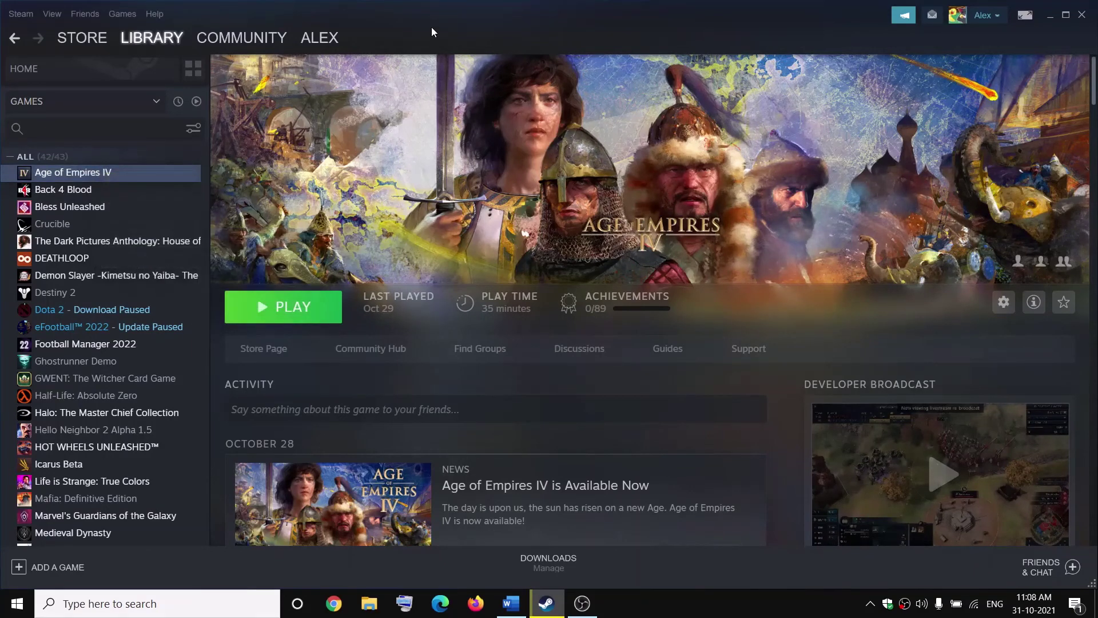
right_click(100, 175)
Switch back to the Word checklist and scroll up to its red title and Step 1
key(alt+Tab)
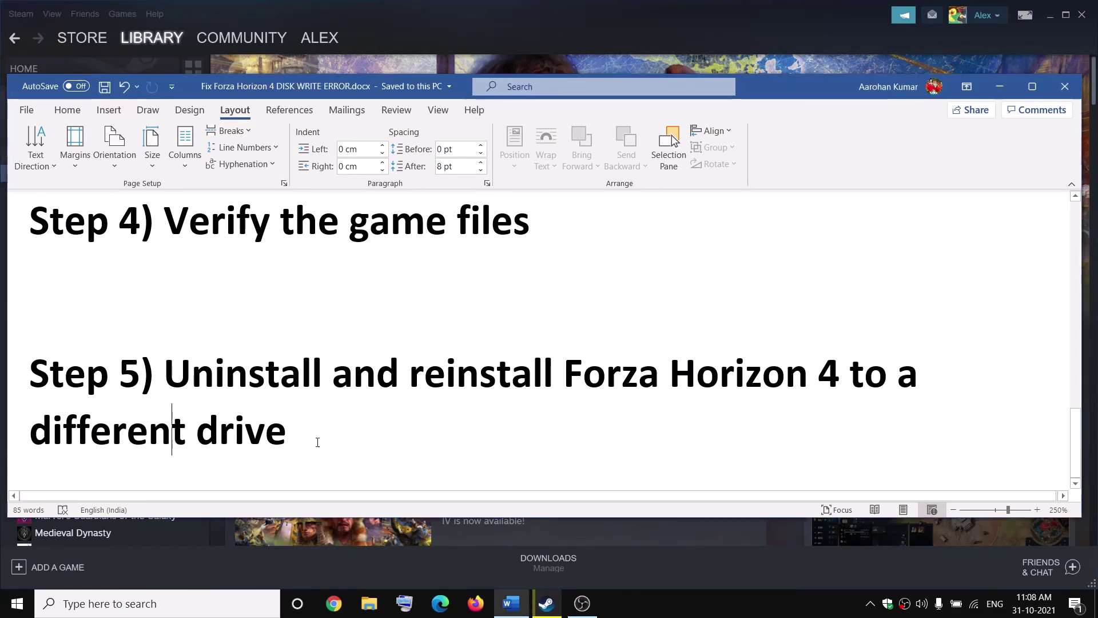
drag(164, 373, 288, 431)
scroll(835, 369, up, 5)
scroll(834, 369, up, 5)
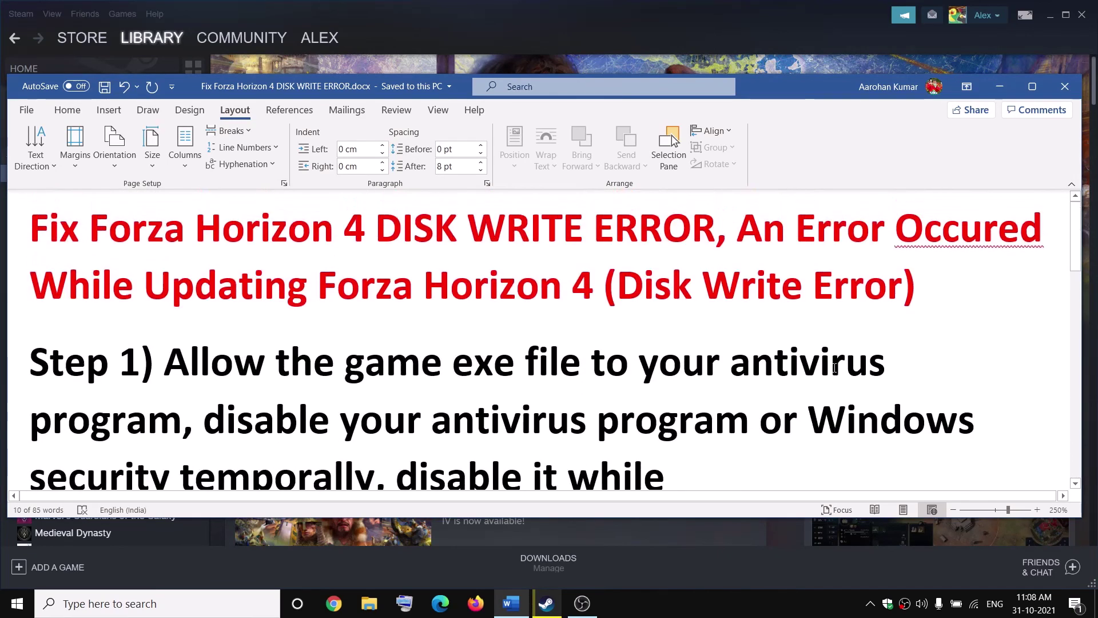